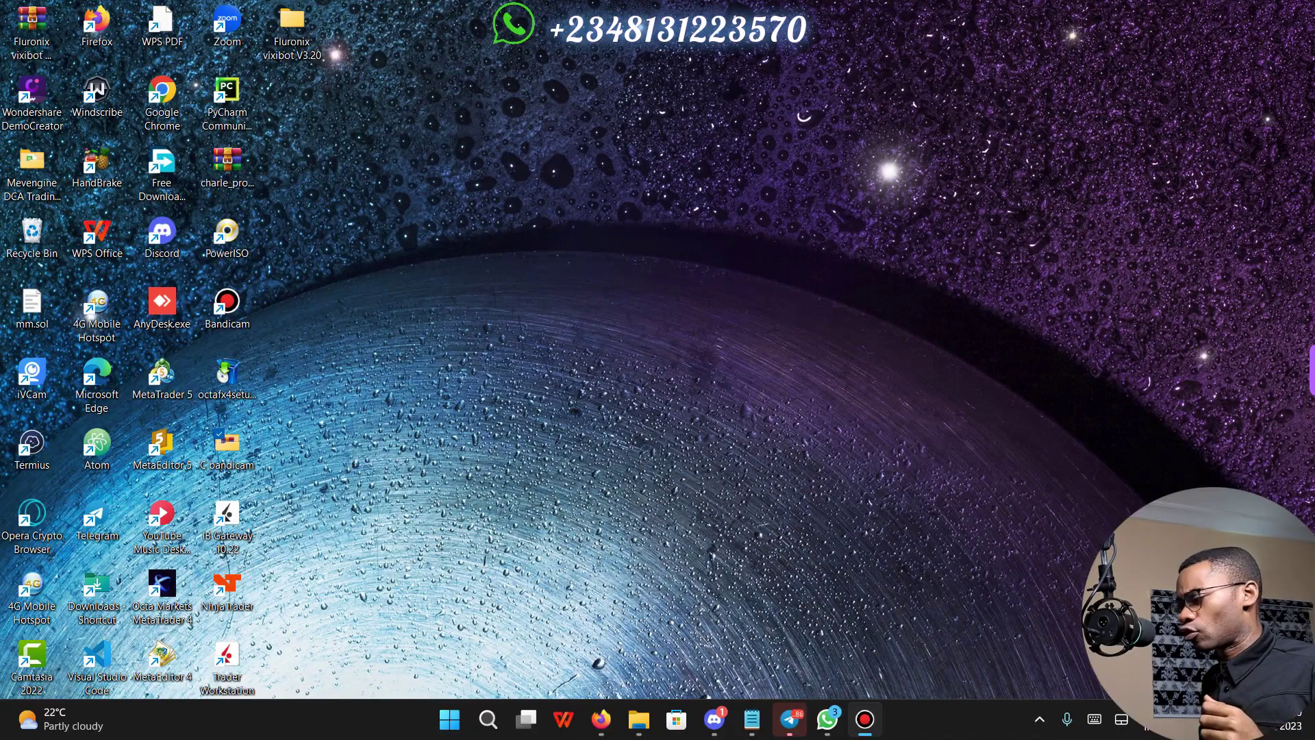
Open File Explorer on the Fluronix BTC-Digger Robot's exe folder with Win+E.
{"action": "key", "text": "super+e"}
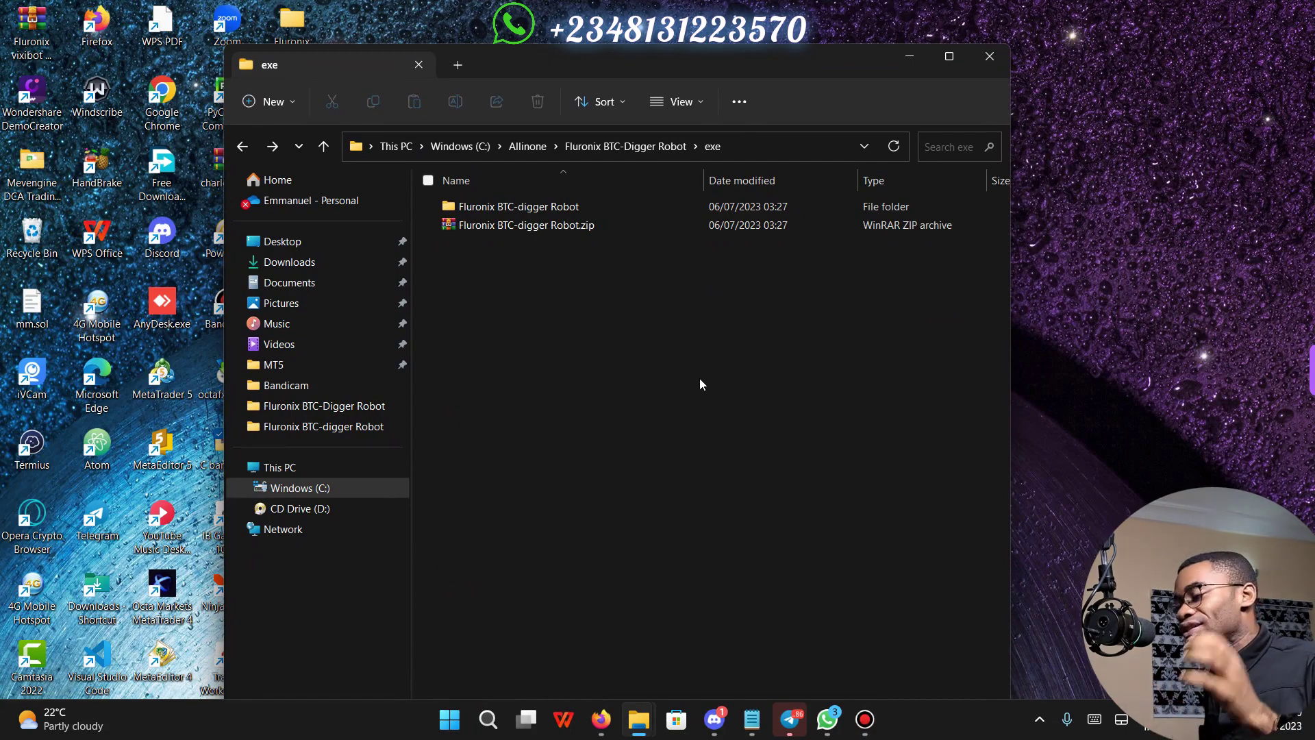
{"action": "left_click", "coordinate": [645, 230]}
{"action": "right_click", "coordinate": [588, 229]}
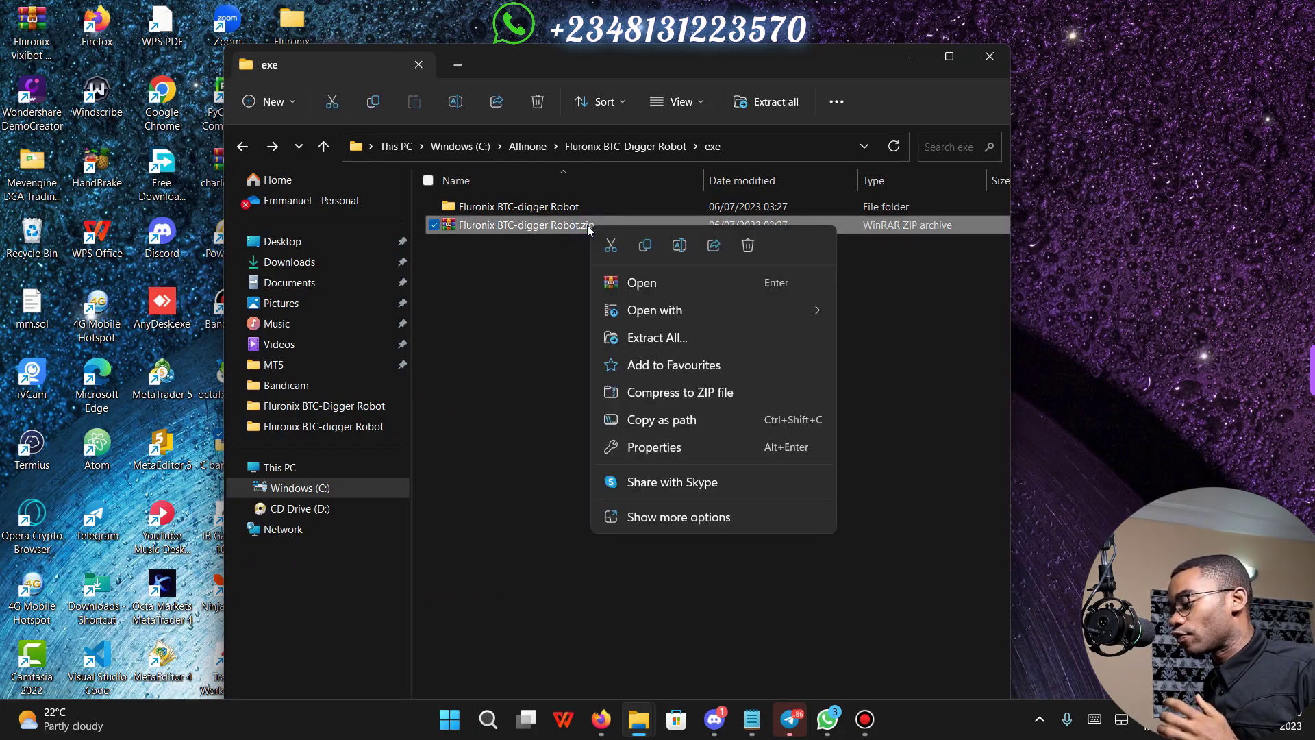
{"action": "left_click", "coordinate": [657, 516]}
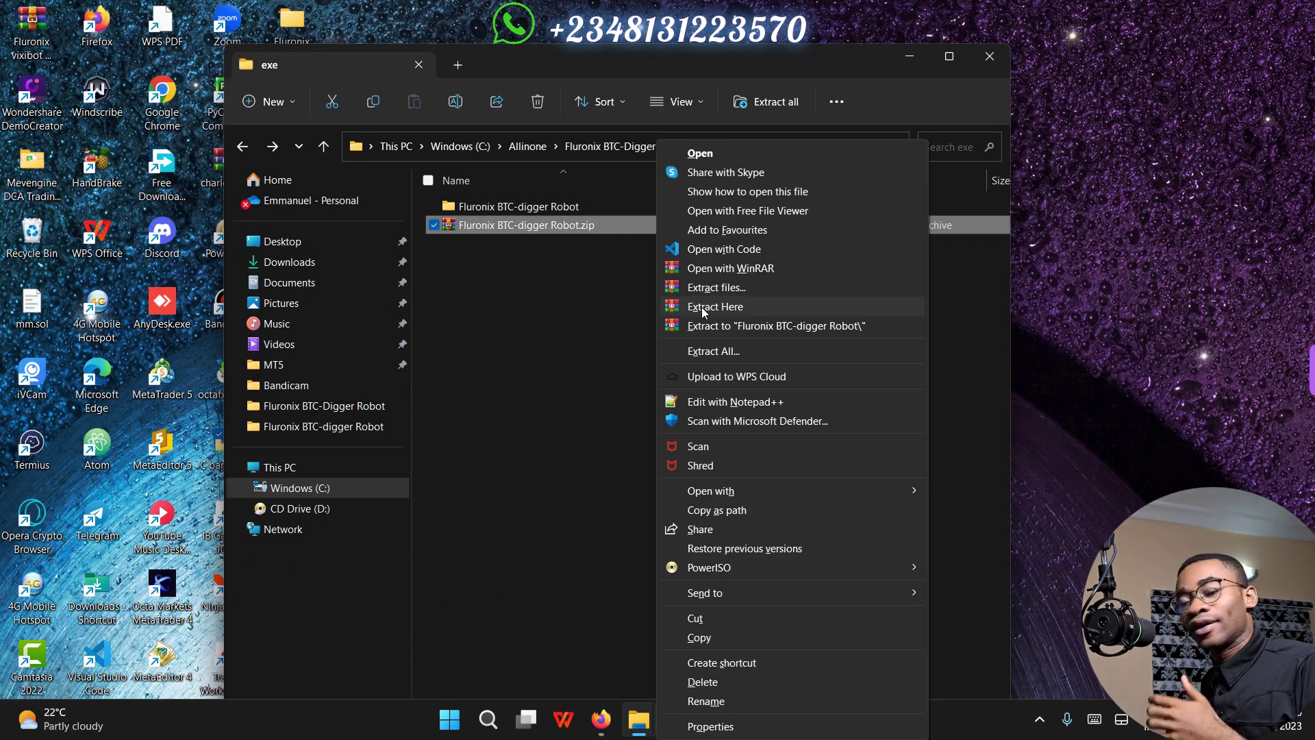
{"action": "left_click", "coordinate": [466, 397]}
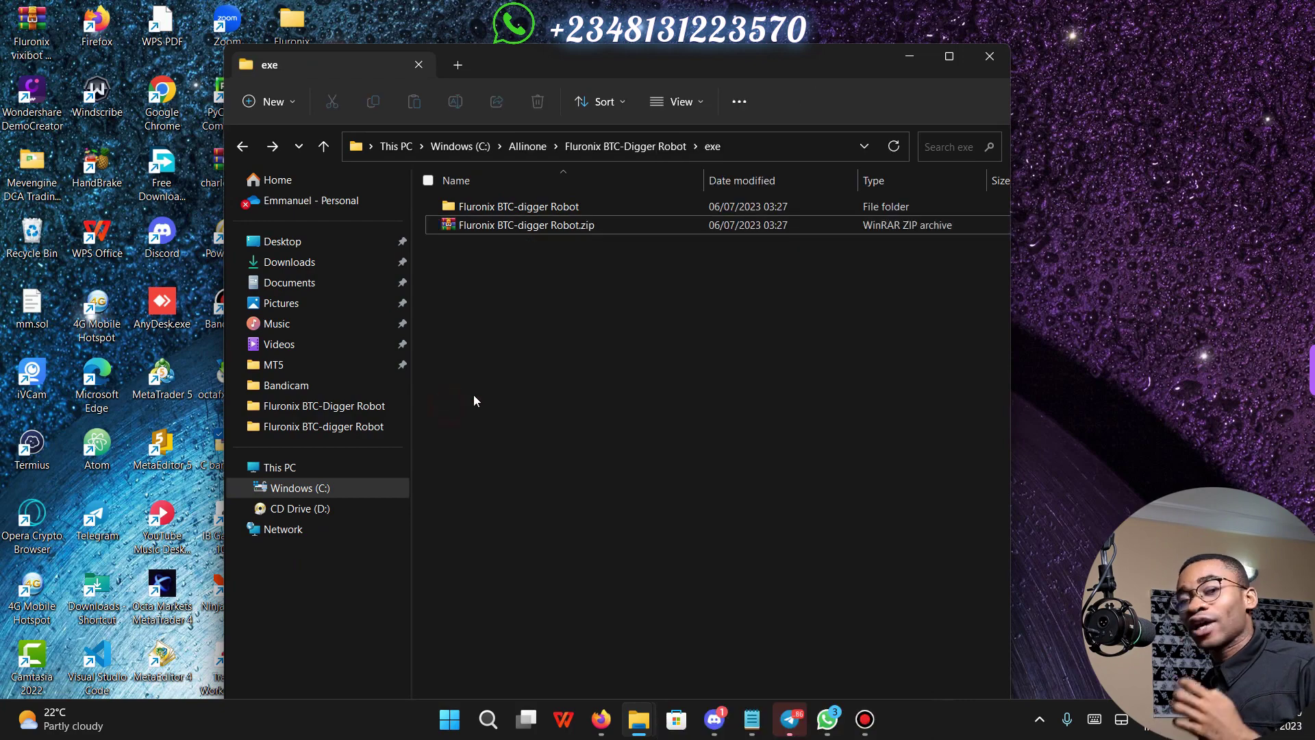
Browse the Fluronix BTC-digger Robot folder's btc_digger_utils and memory subfolders.
{"action": "double_click", "coordinate": [491, 207]}
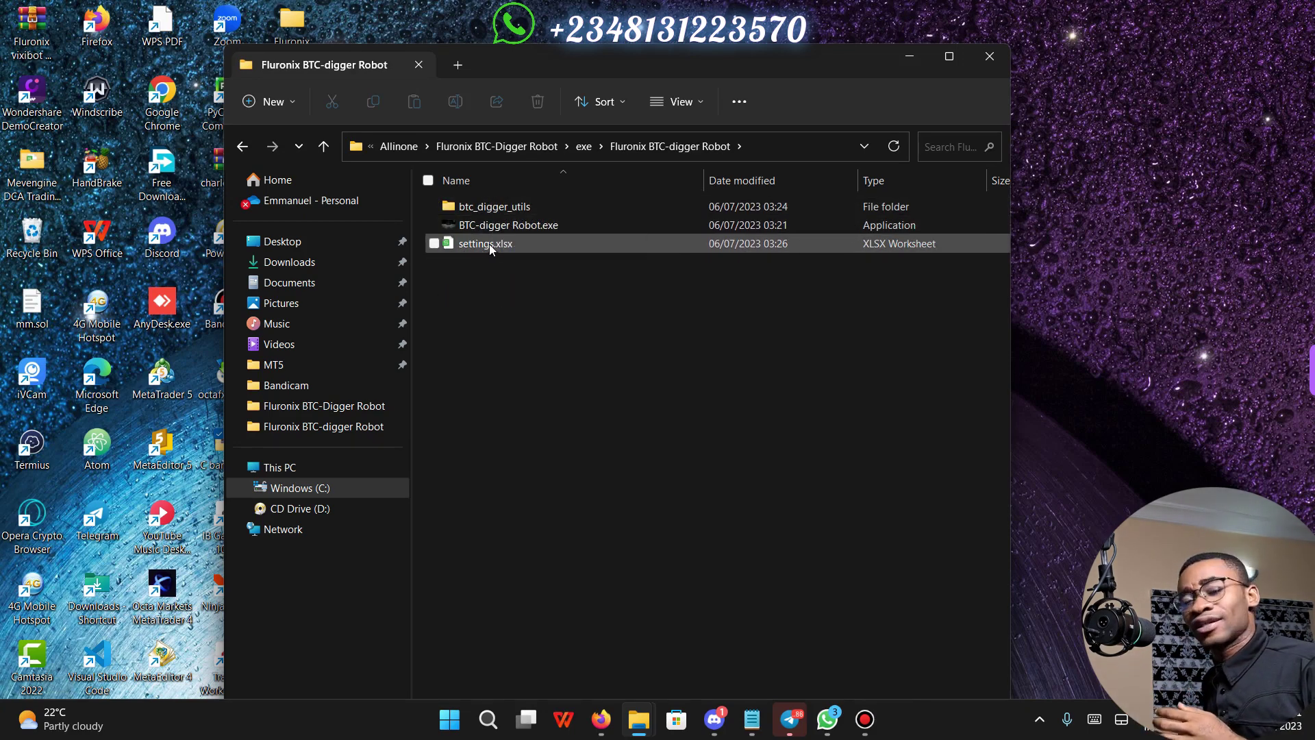
{"action": "mouse_move", "coordinate": [490, 245]}
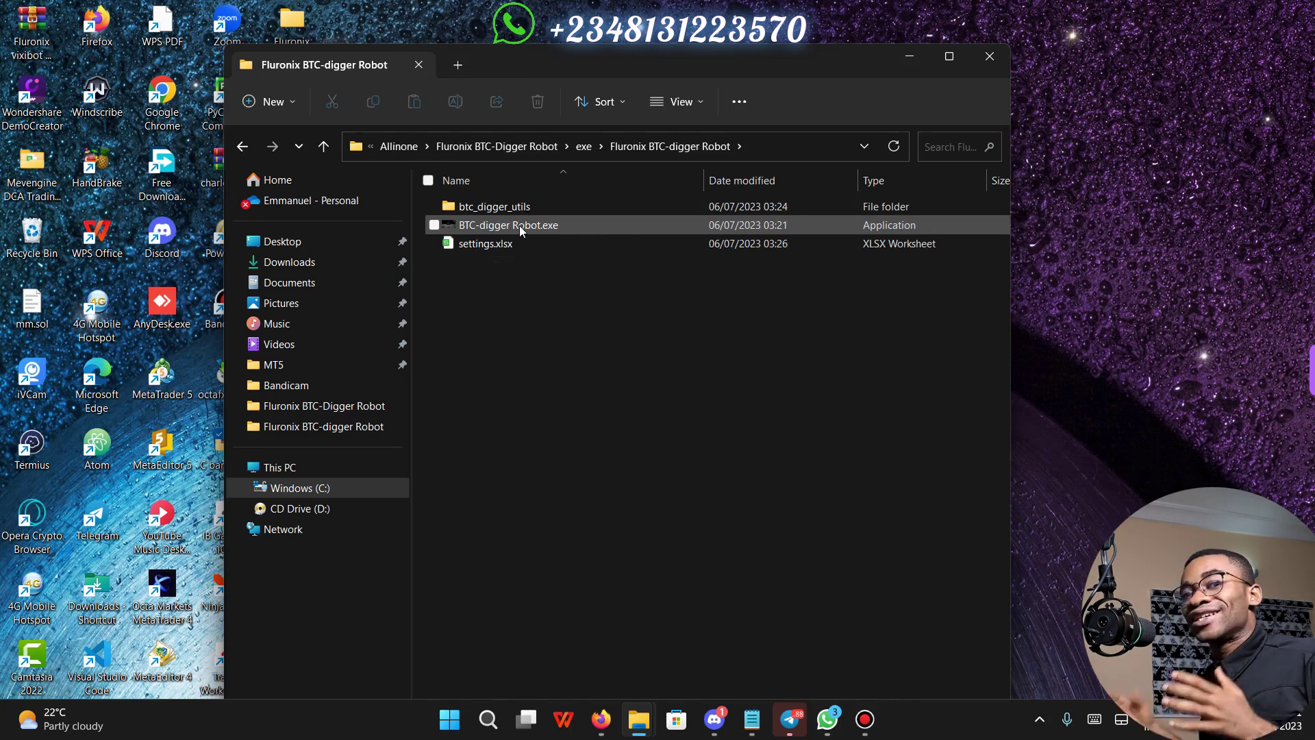
{"action": "mouse_move", "coordinate": [520, 230]}
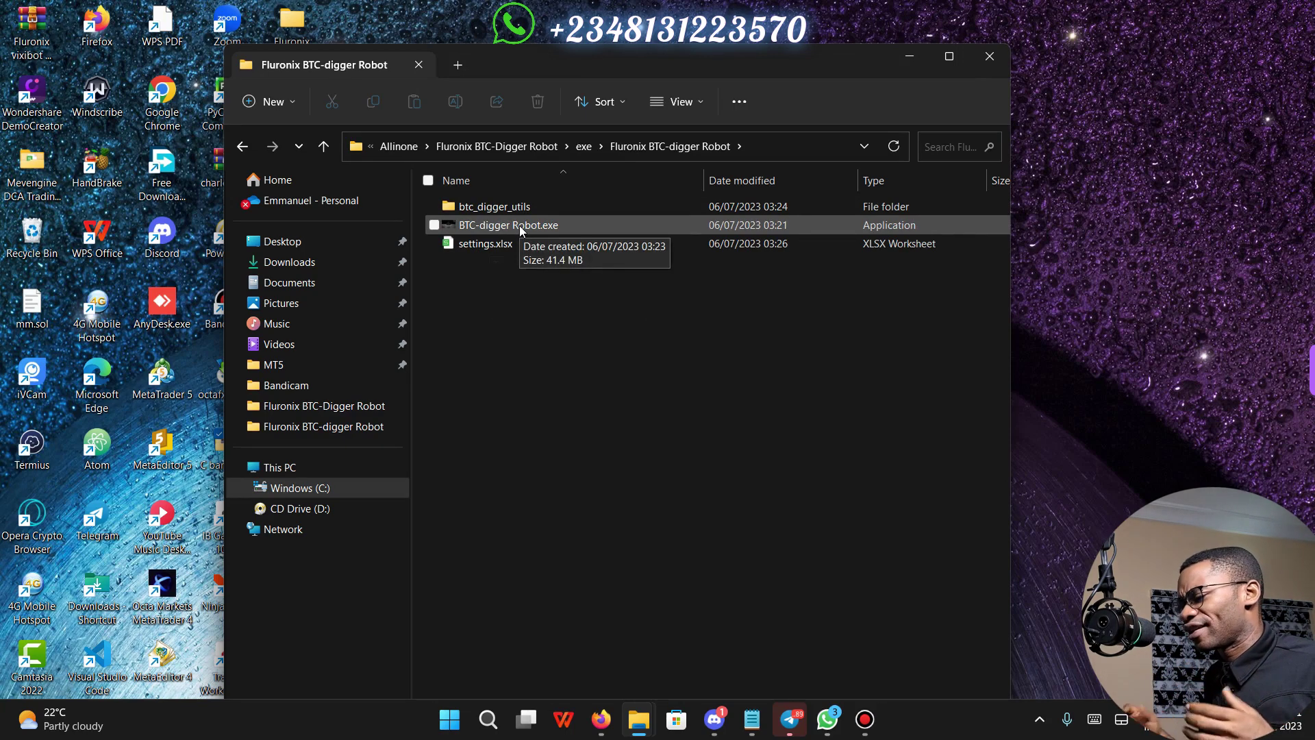
{"action": "double_click", "coordinate": [485, 207]}
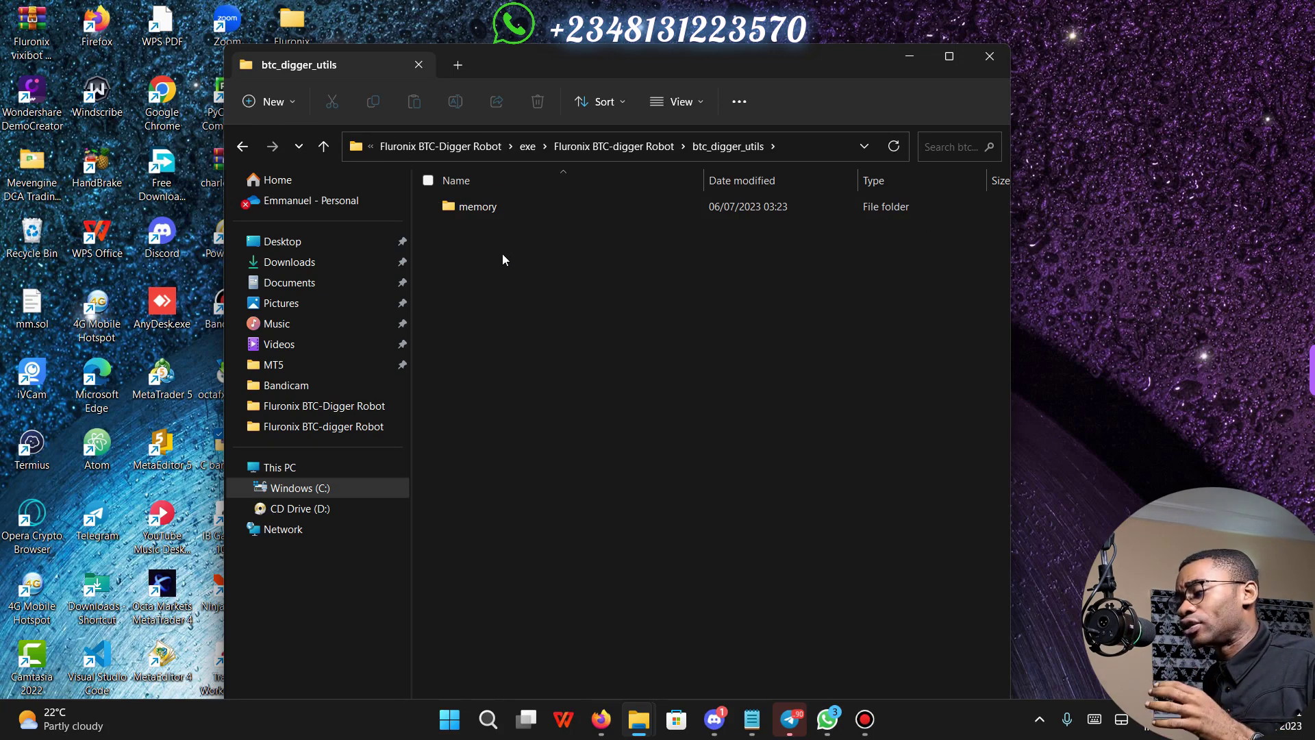
{"action": "left_click", "coordinate": [242, 145]}
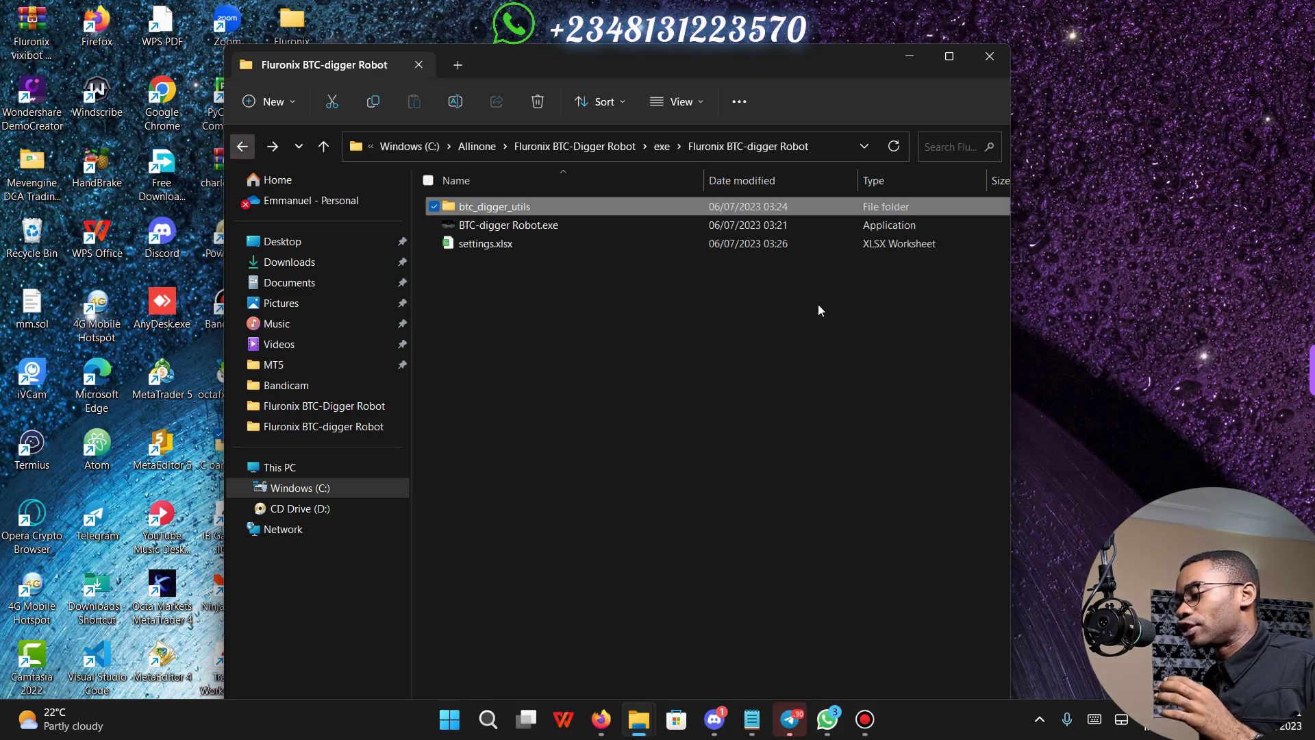
{"action": "double_click", "coordinate": [499, 206]}
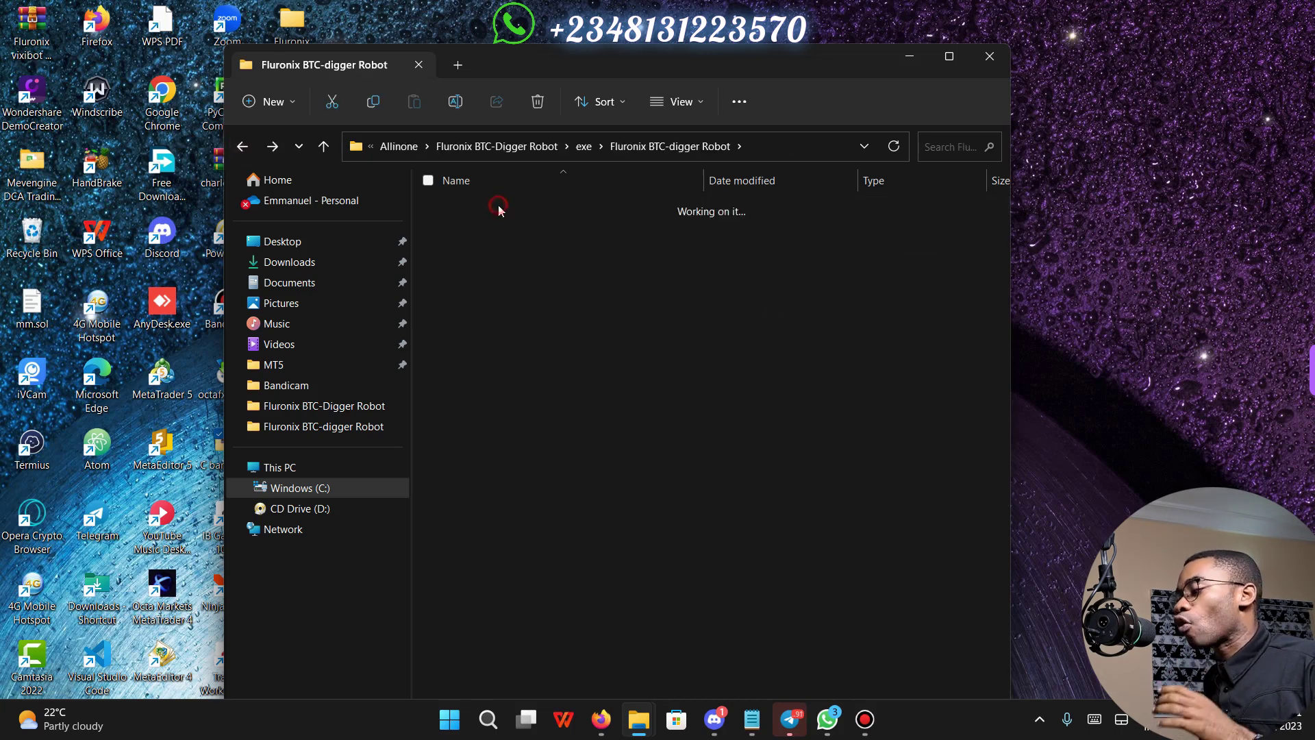
{"action": "double_click", "coordinate": [495, 206]}
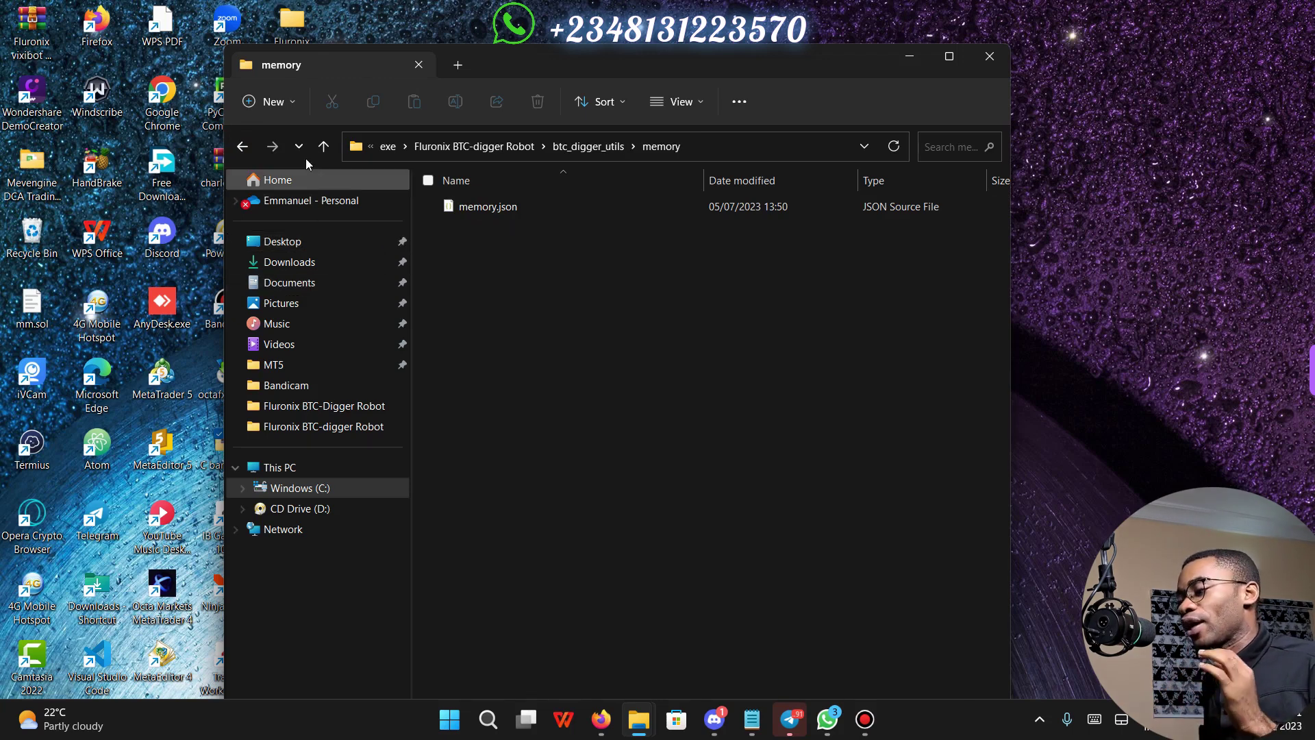
Return to the Fluronix BTC-digger Robot folder and open settings.xlsx.
{"action": "left_click", "coordinate": [248, 146]}
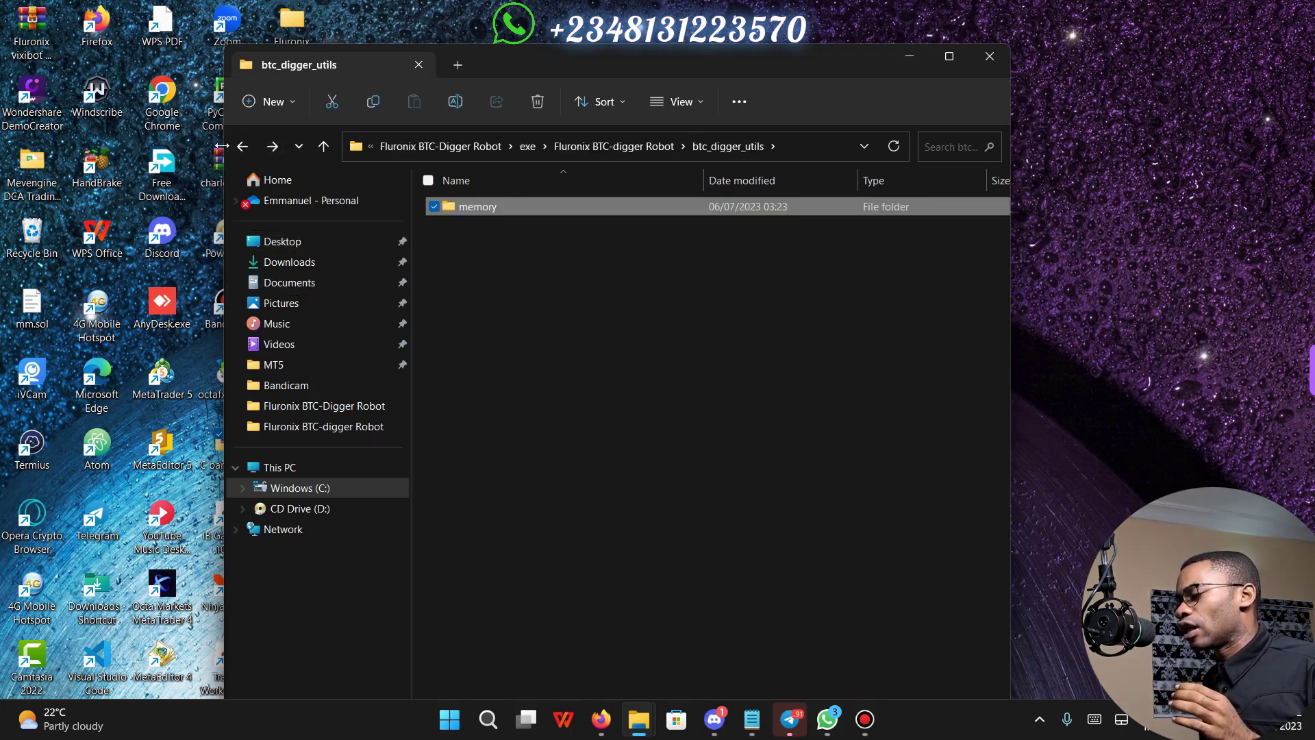
{"action": "left_click", "coordinate": [242, 147]}
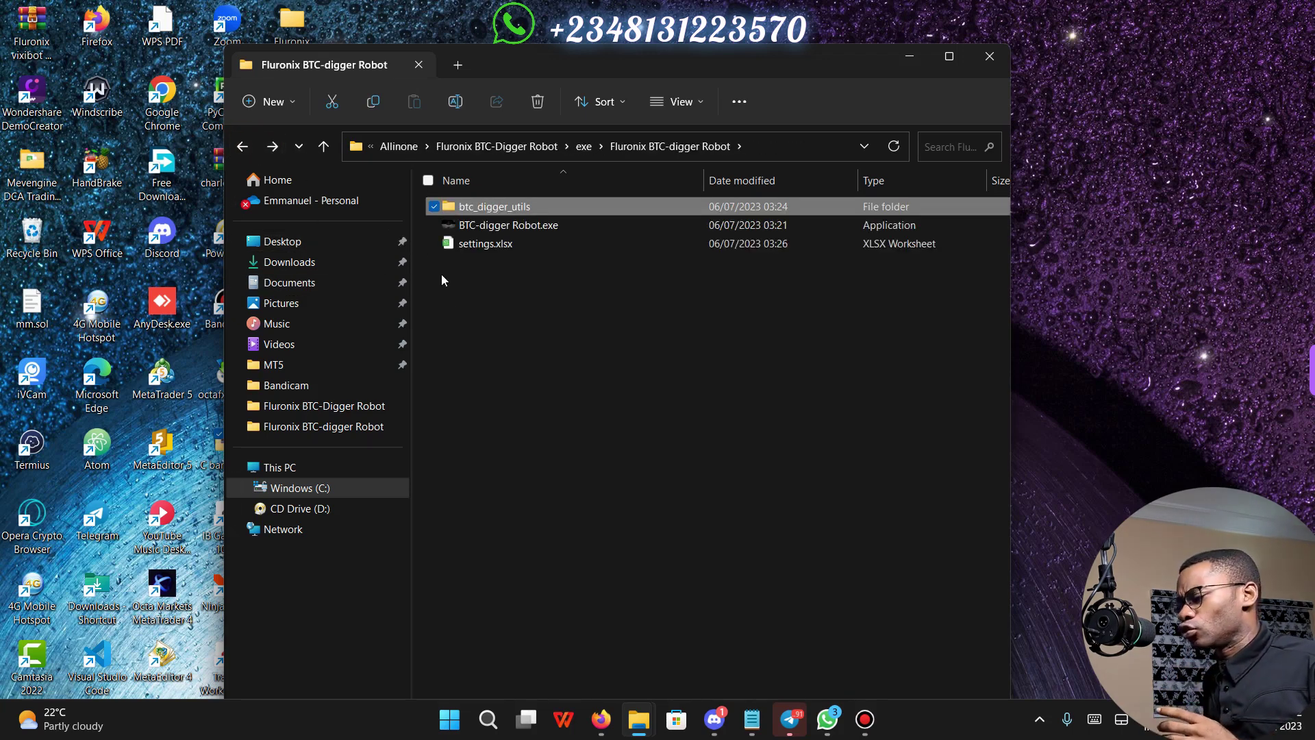
{"action": "left_click", "coordinate": [485, 246]}
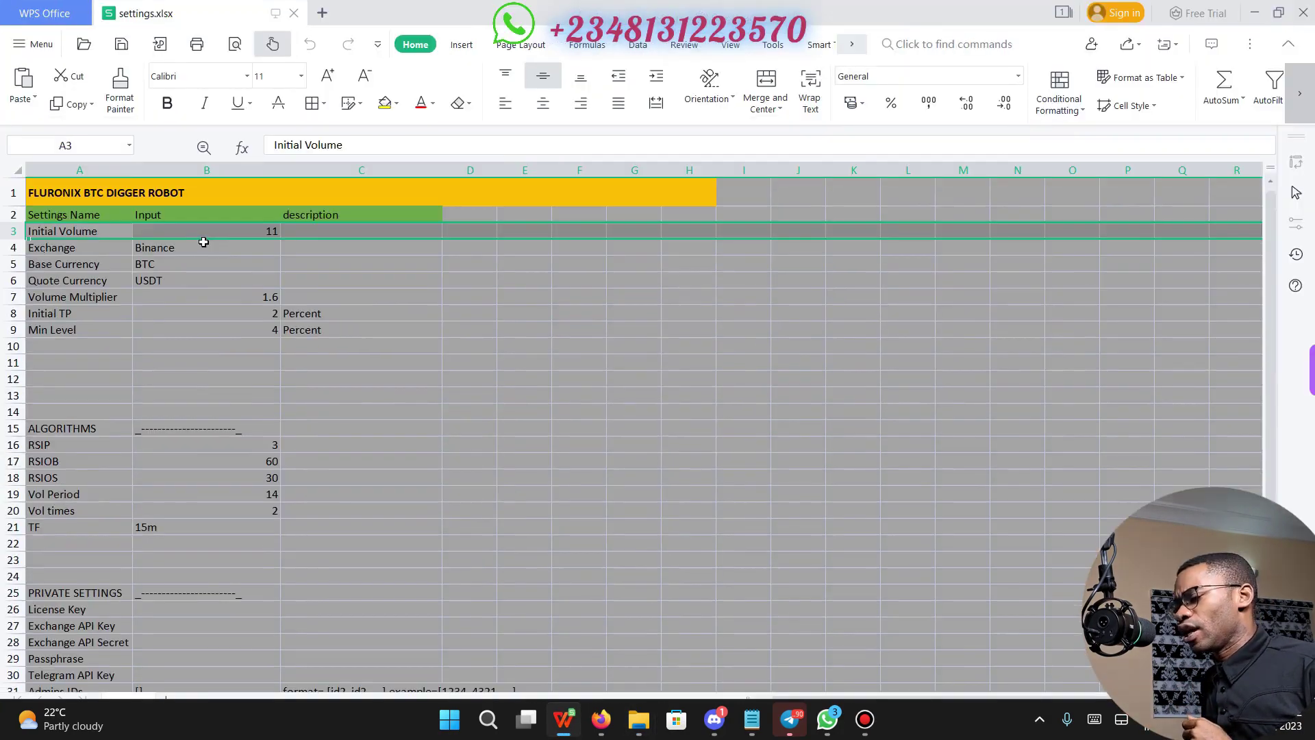
Enter 11 as the Initial Volume value in cell B3.
{"action": "double_click", "coordinate": [216, 232]}
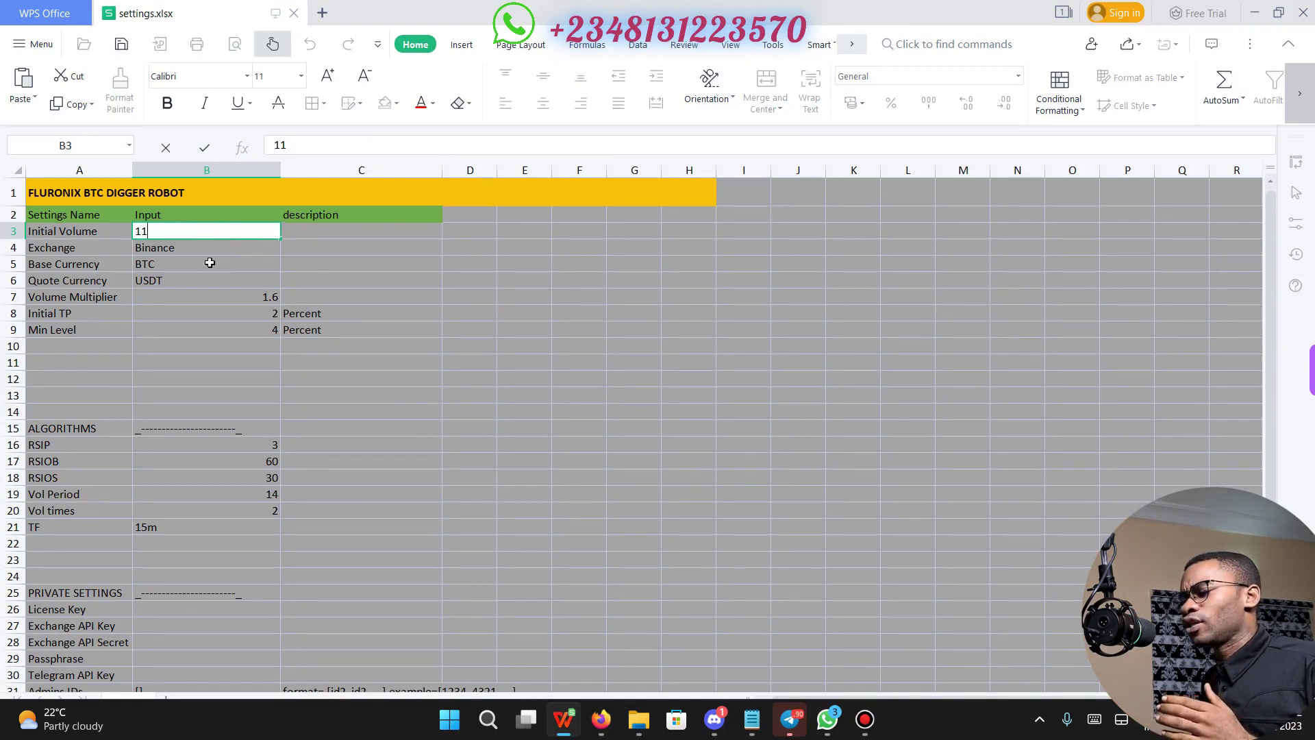
{"action": "left_click", "coordinate": [206, 264]}
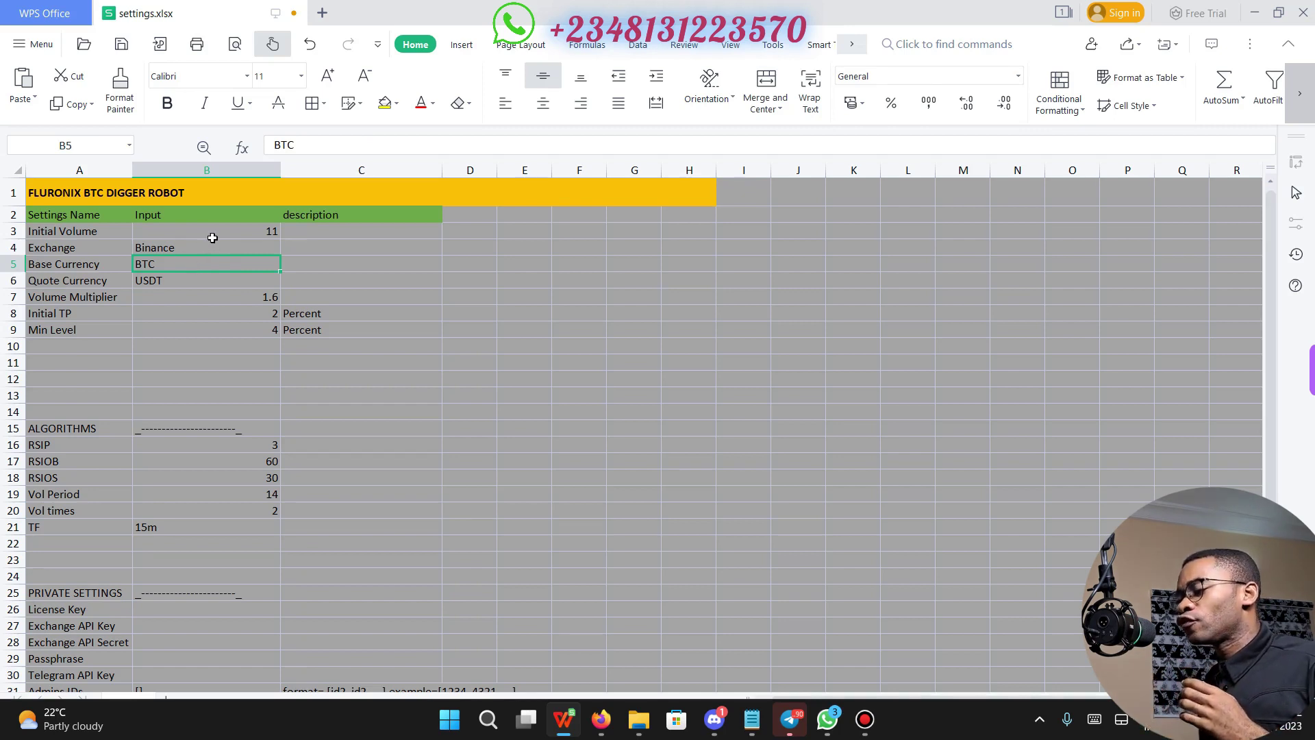
{"action": "double_click", "coordinate": [212, 235]}
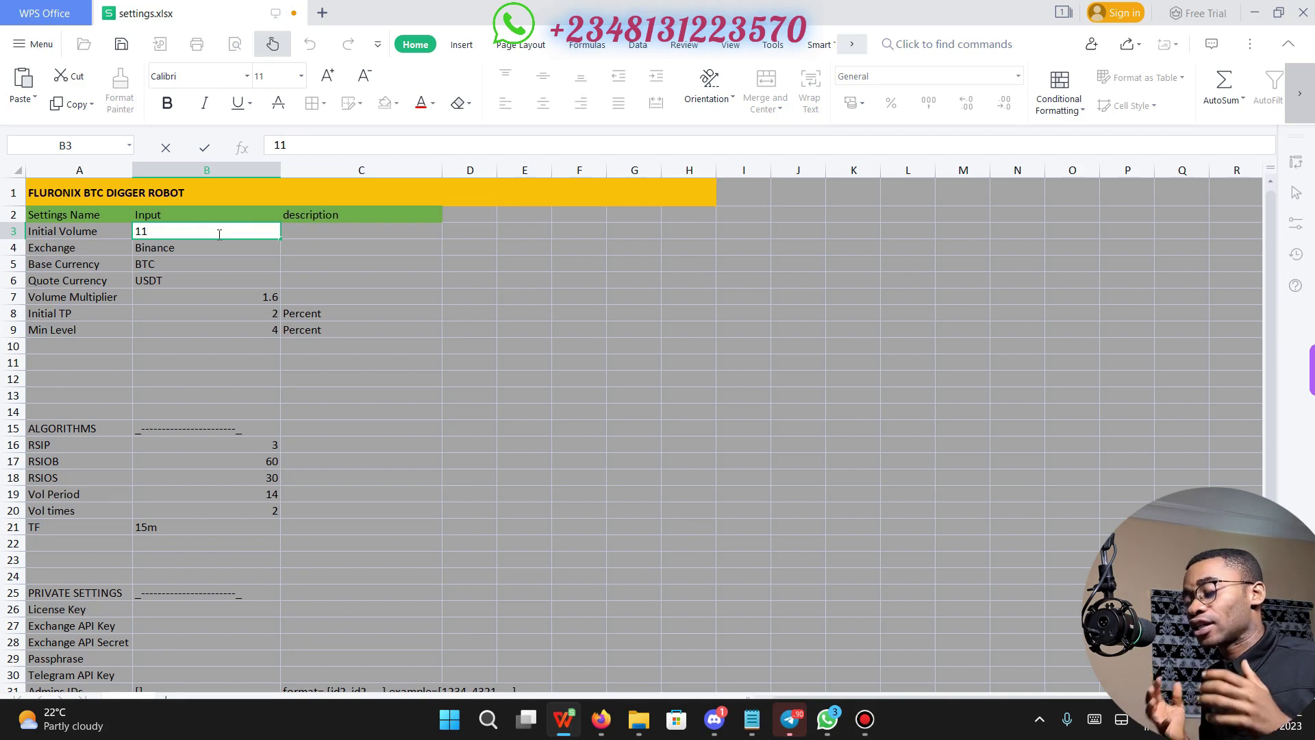
{"action": "key", "text": "Escape"}
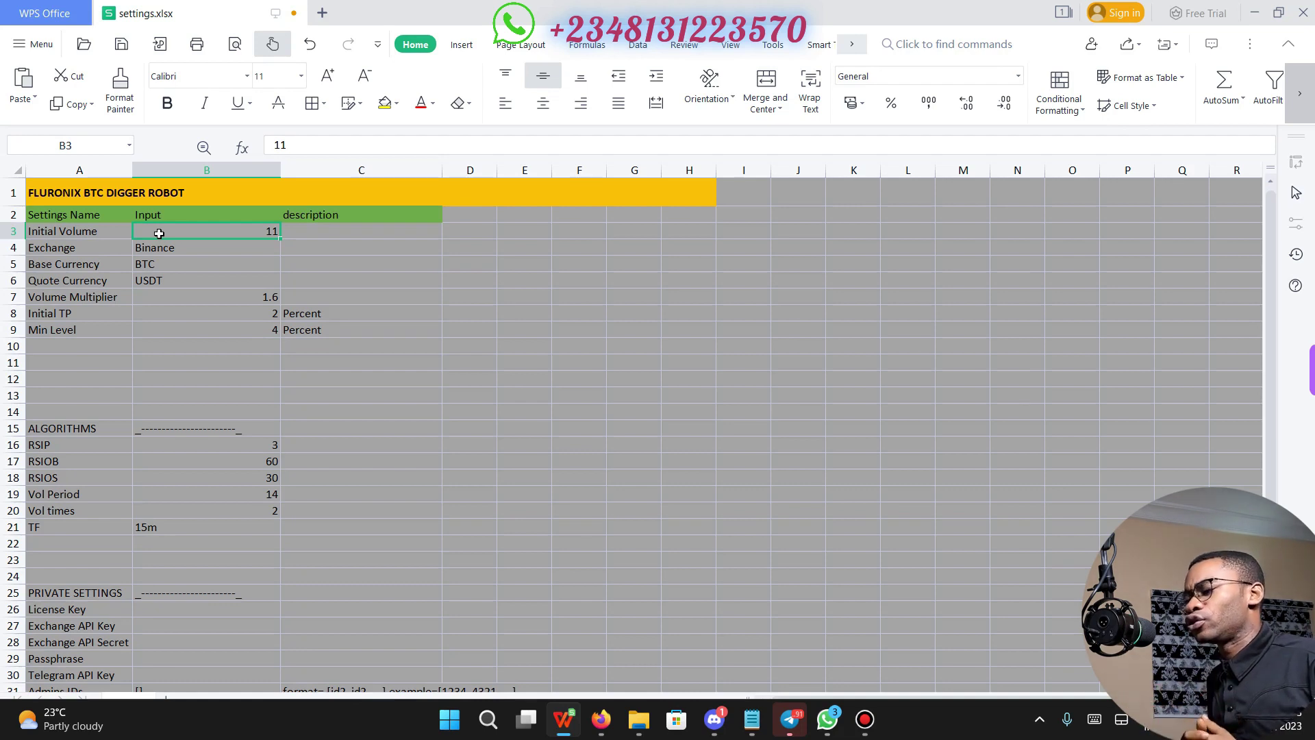
{"action": "left_click", "coordinate": [109, 242]}
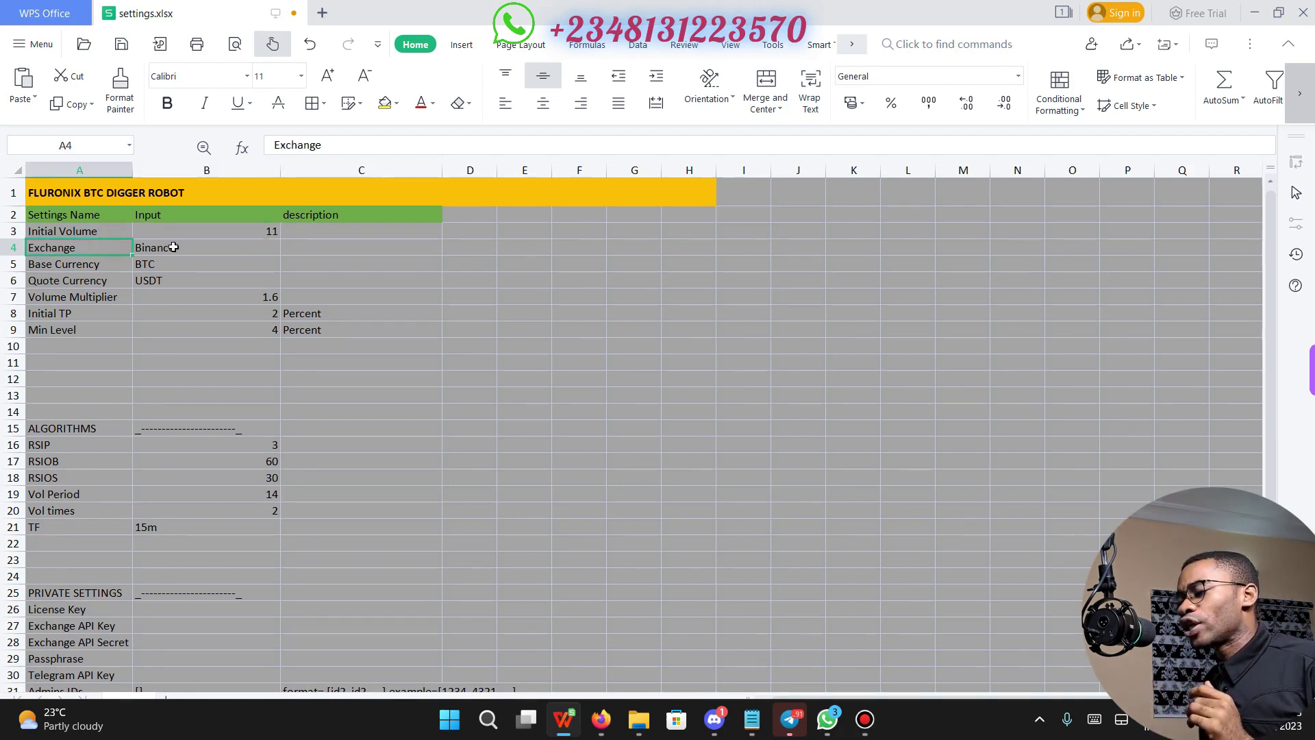
{"action": "left_click", "coordinate": [173, 248]}
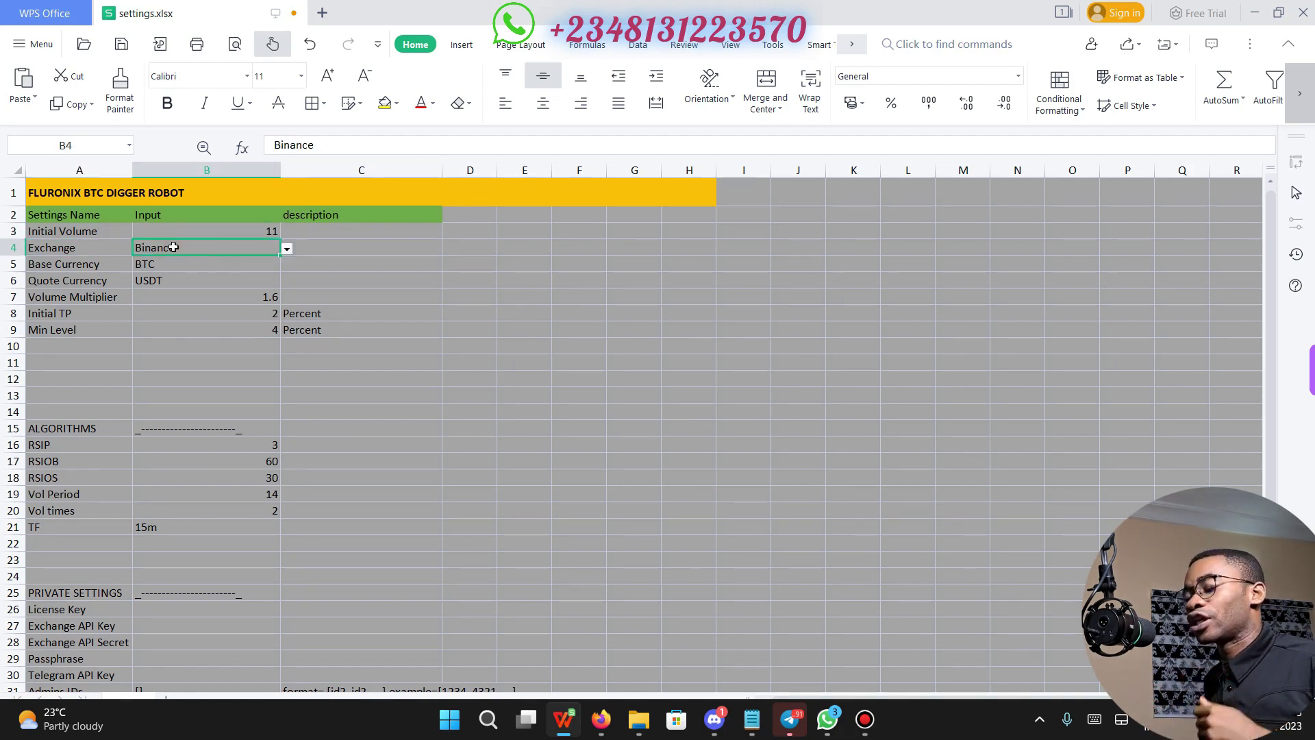
{"action": "left_click", "coordinate": [287, 249]}
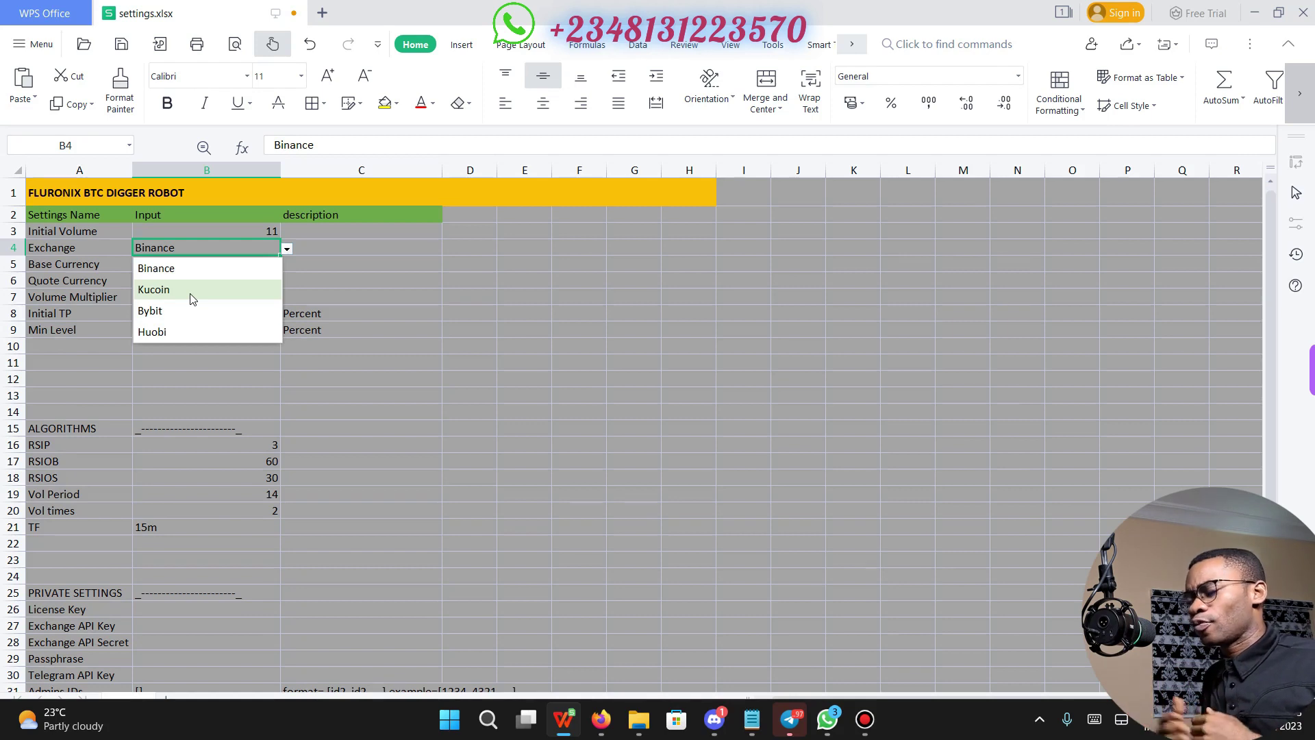
{"action": "left_click", "coordinate": [61, 269]}
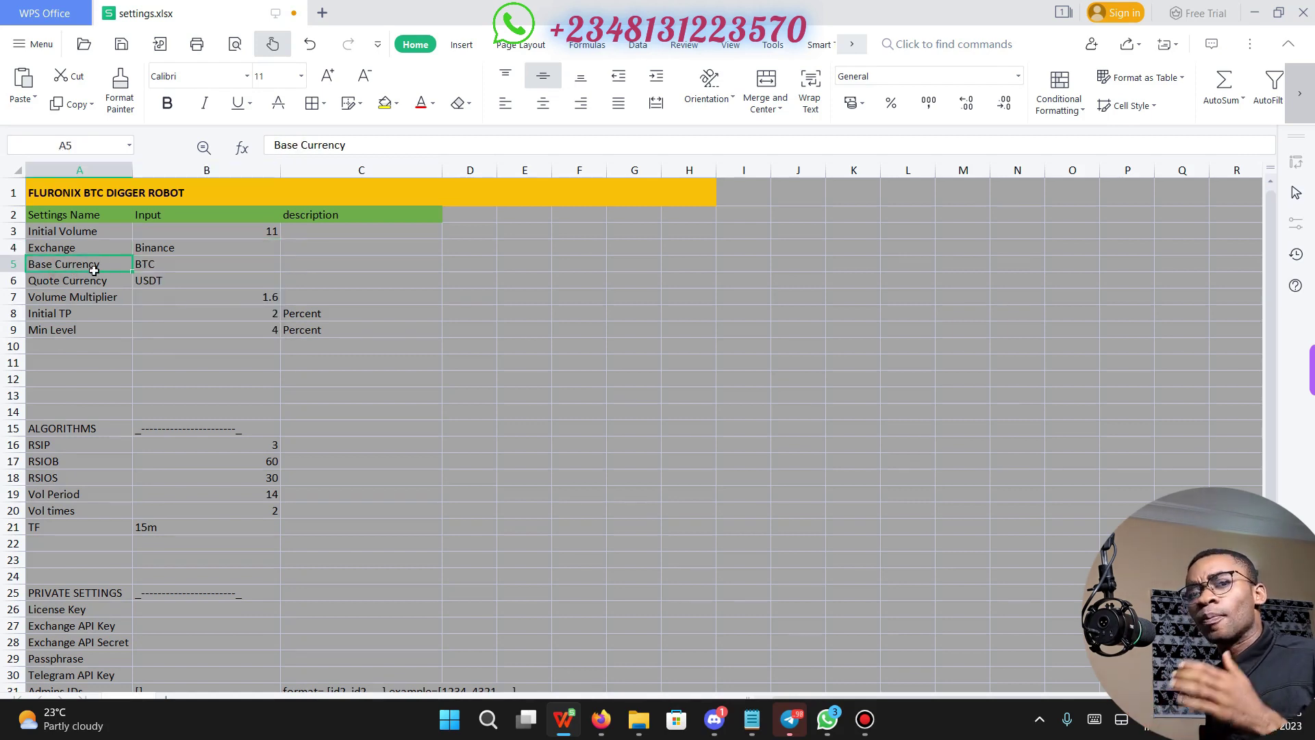
{"action": "double_click", "coordinate": [176, 264]}
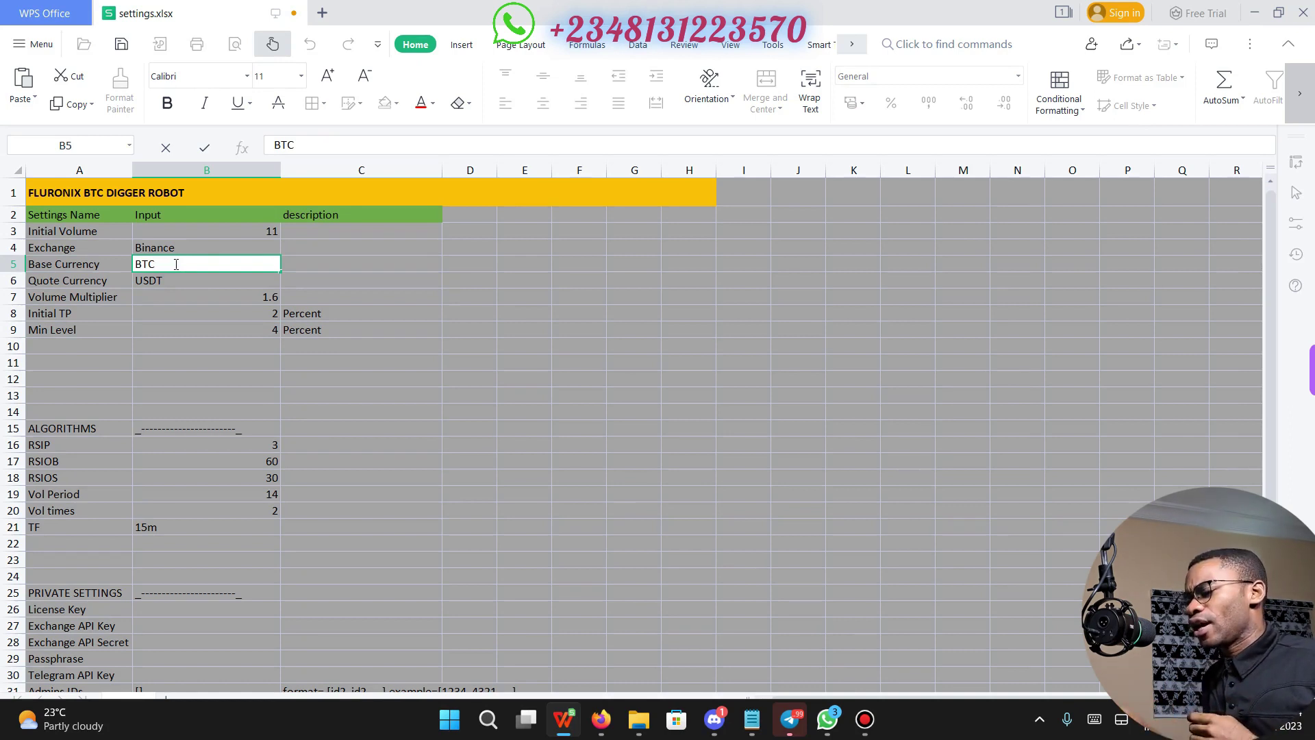
{"action": "left_click", "coordinate": [73, 282]}
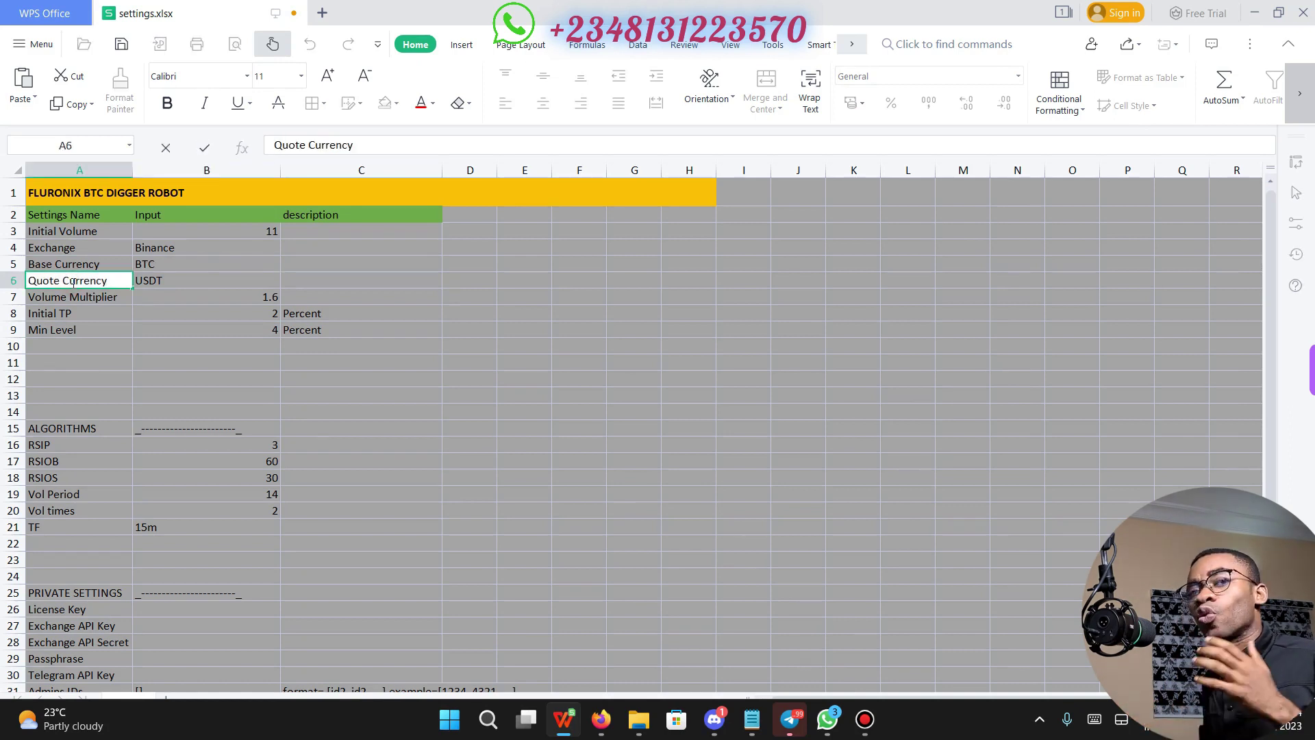
{"action": "left_click", "coordinate": [179, 282]}
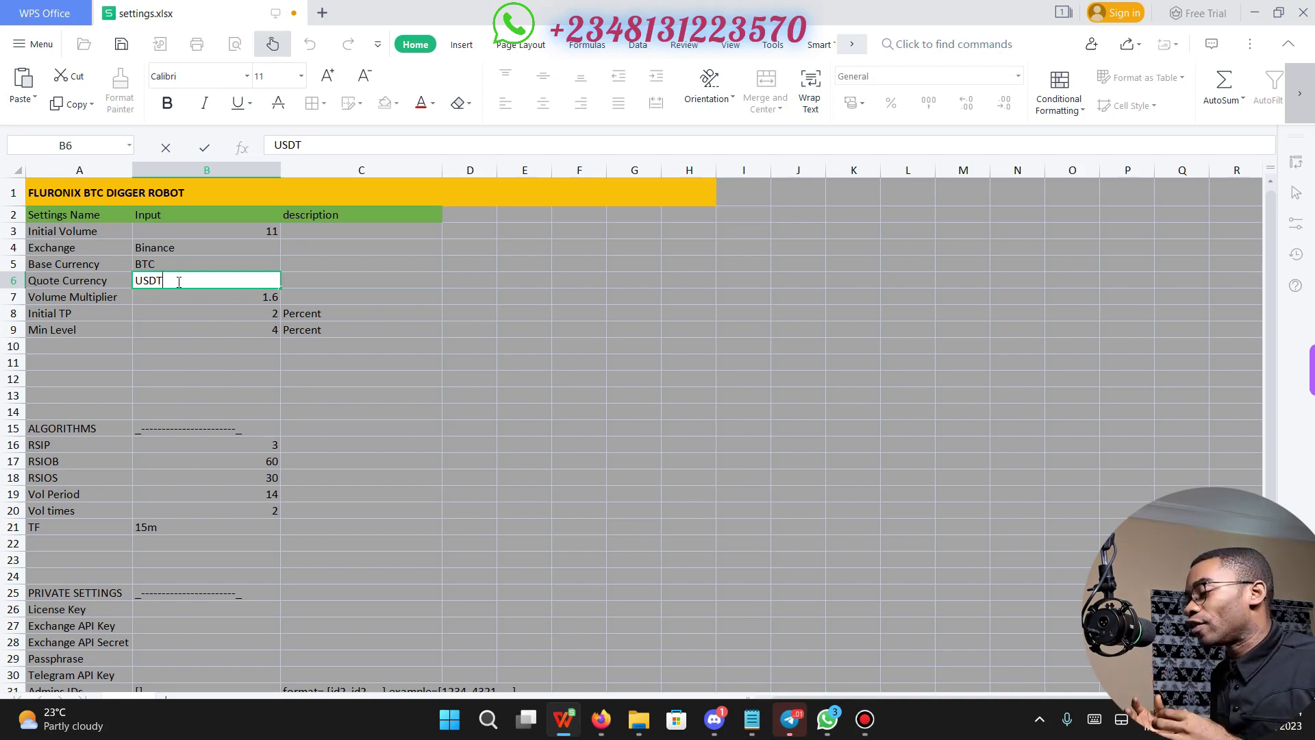
{"action": "left_click", "coordinate": [221, 250]}
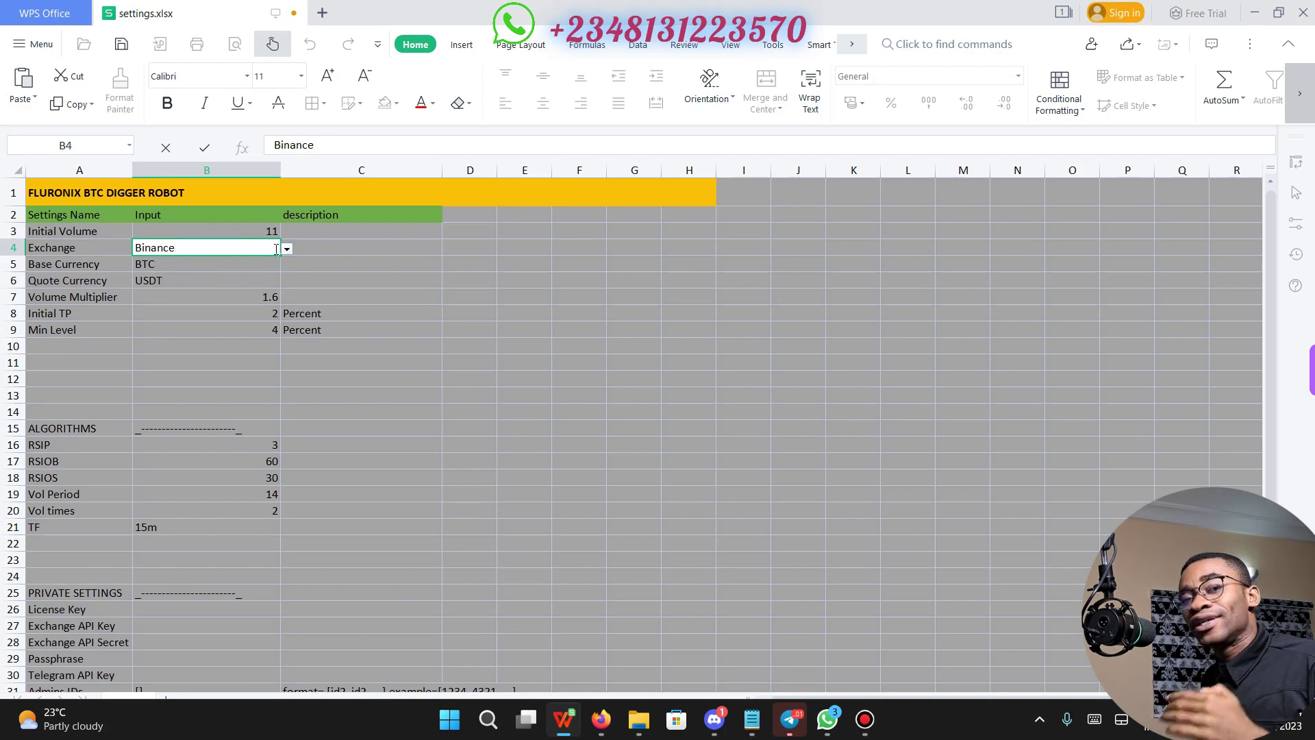
{"action": "left_click", "coordinate": [58, 312]}
{"action": "left_click", "coordinate": [79, 301]}
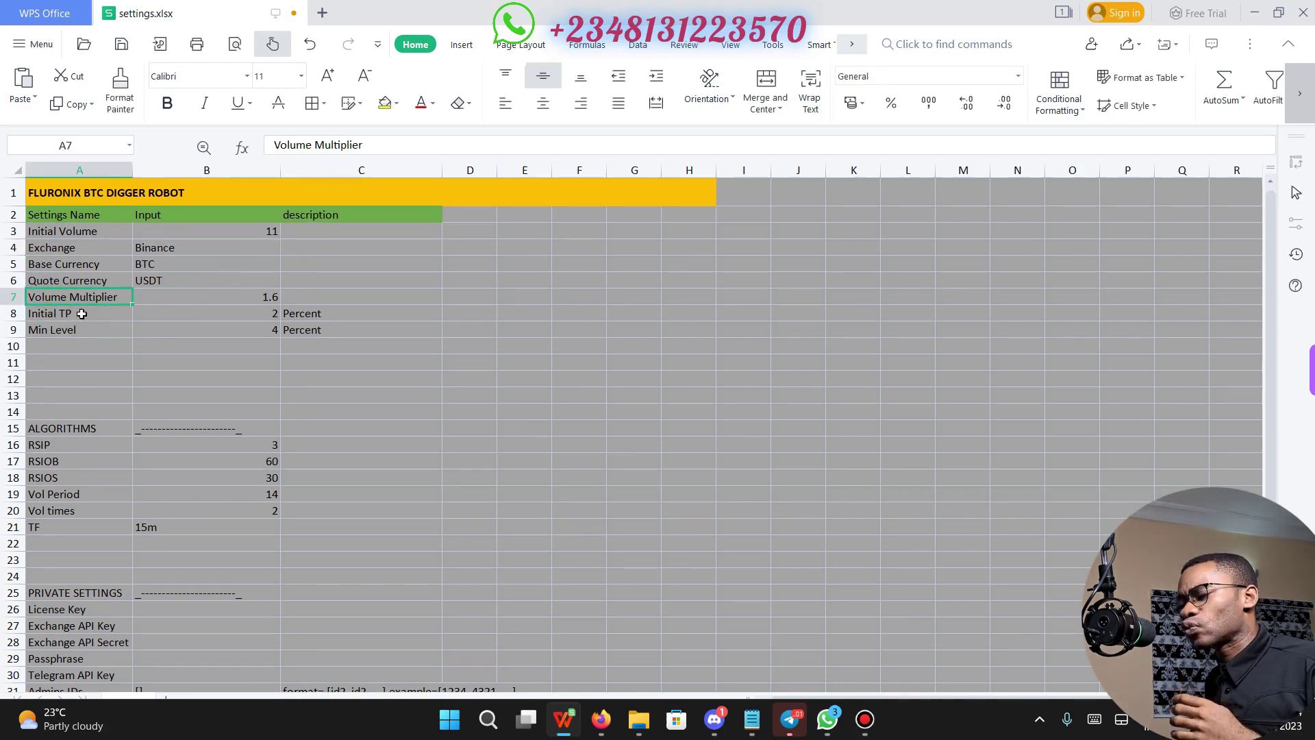
{"action": "left_click", "coordinate": [79, 313]}
{"action": "left_click", "coordinate": [77, 334]}
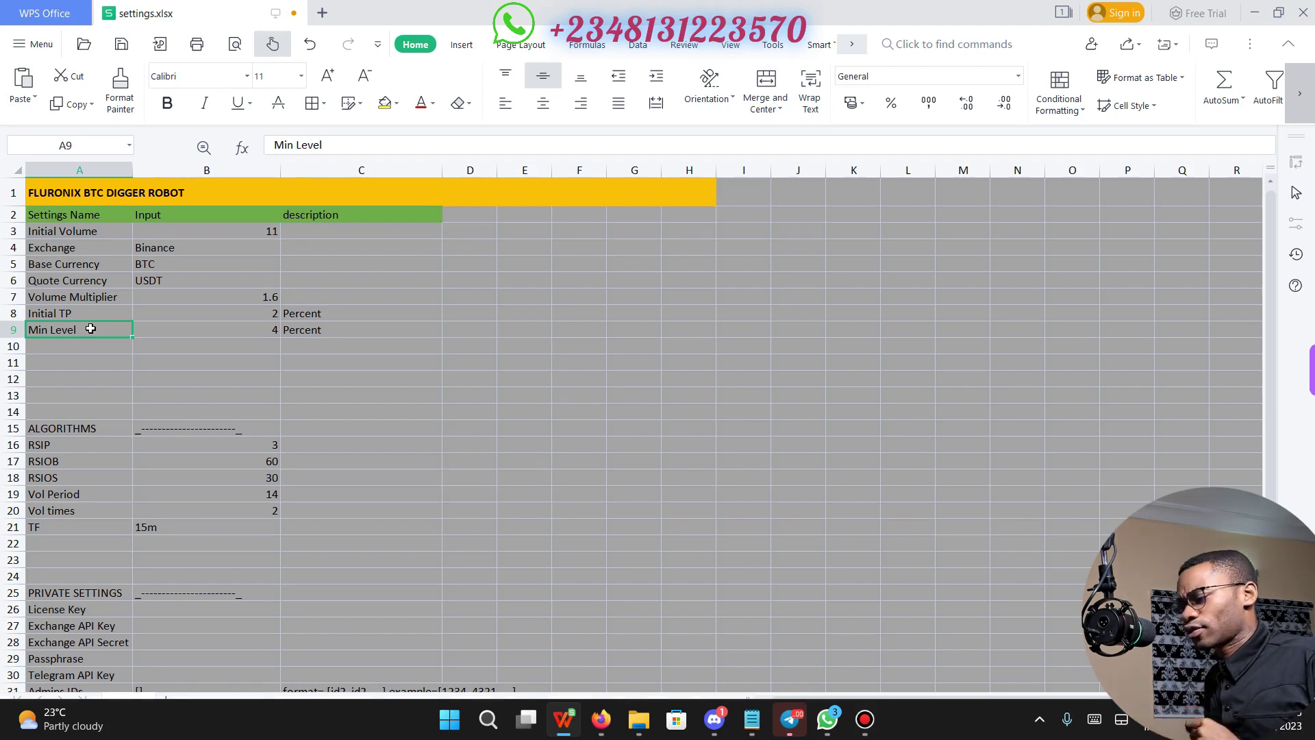
{"action": "double_click", "coordinate": [69, 688]}
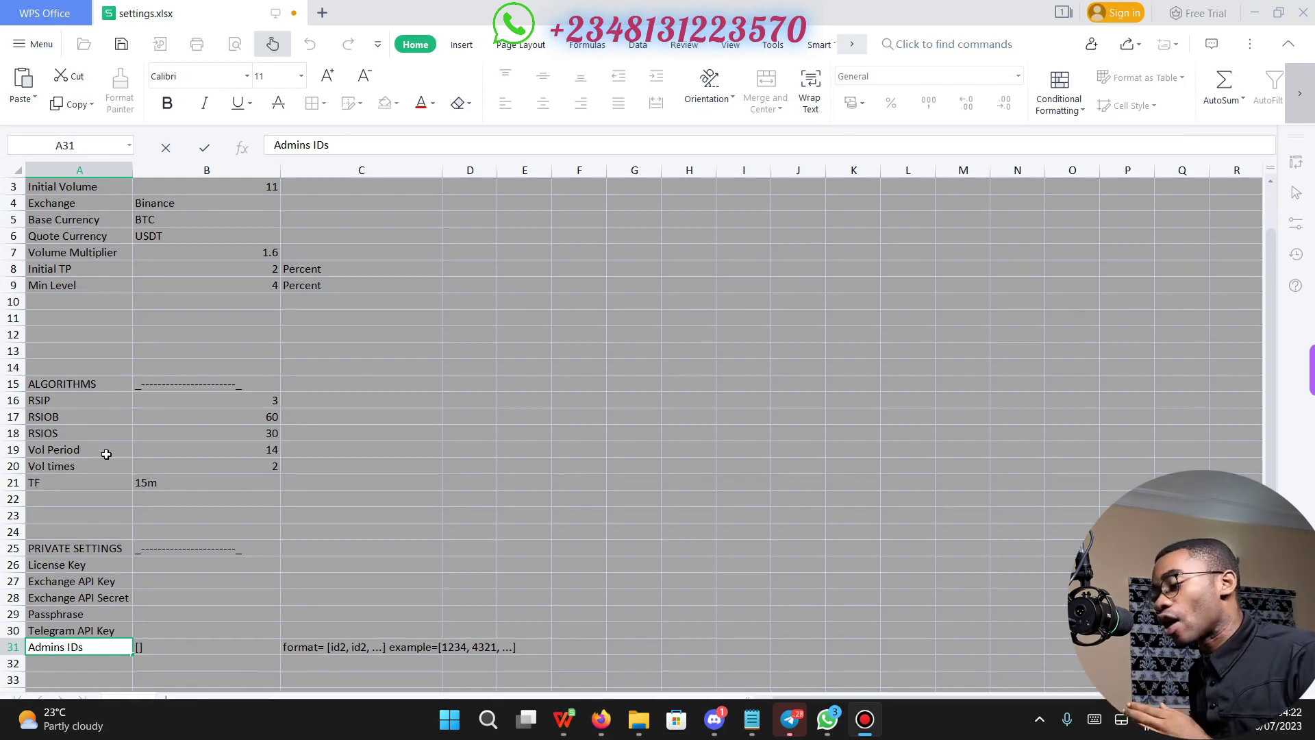
{"action": "scroll", "coordinate": [123, 446], "scroll_direction": "down", "scroll_amount": 1}
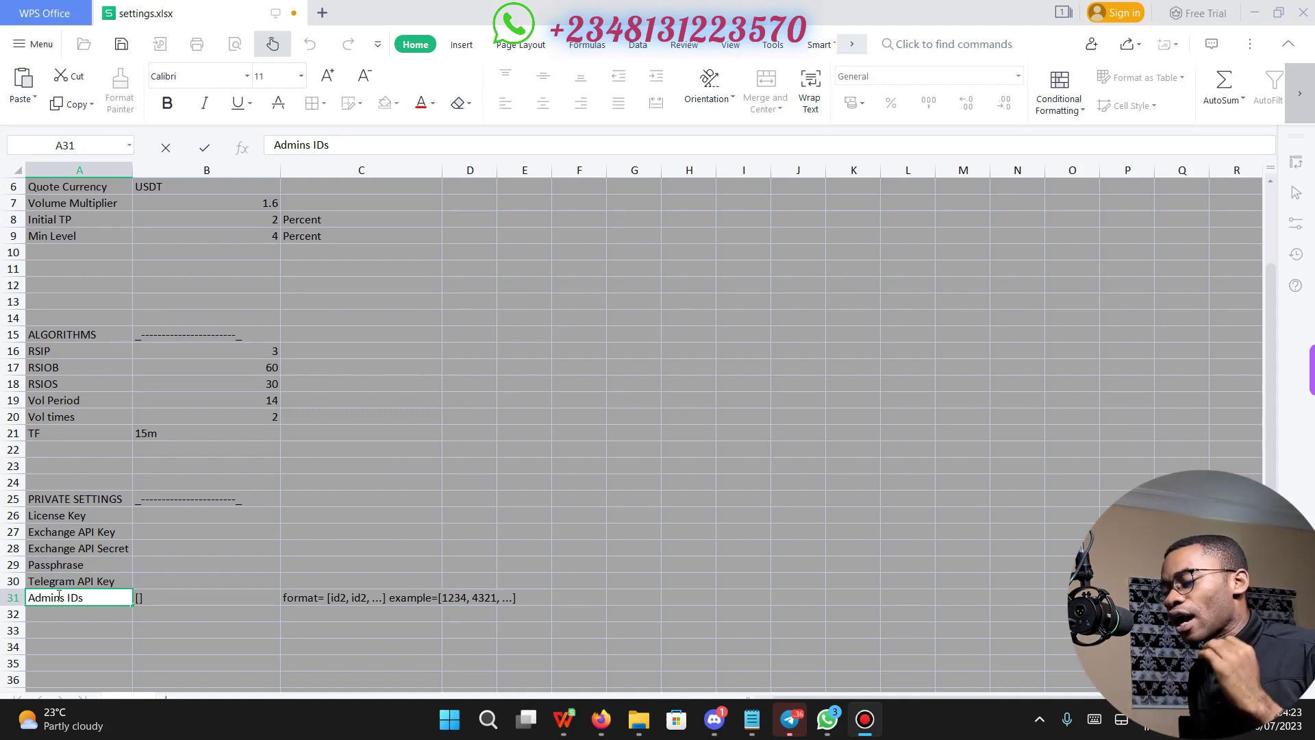
{"action": "left_click", "coordinate": [90, 618]}
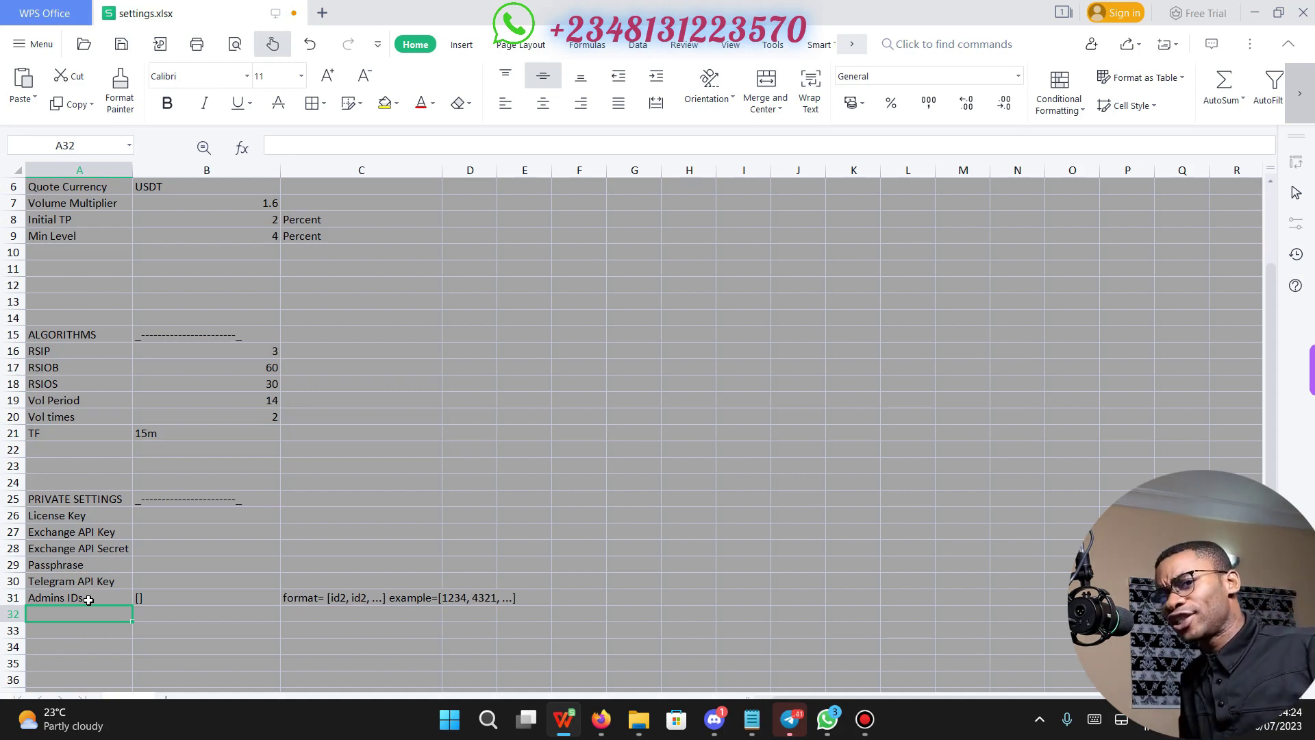
Type the comma-separated admin Telegram IDs inside the Admins IDs brackets in B31.
{"action": "double_click", "coordinate": [139, 598]}
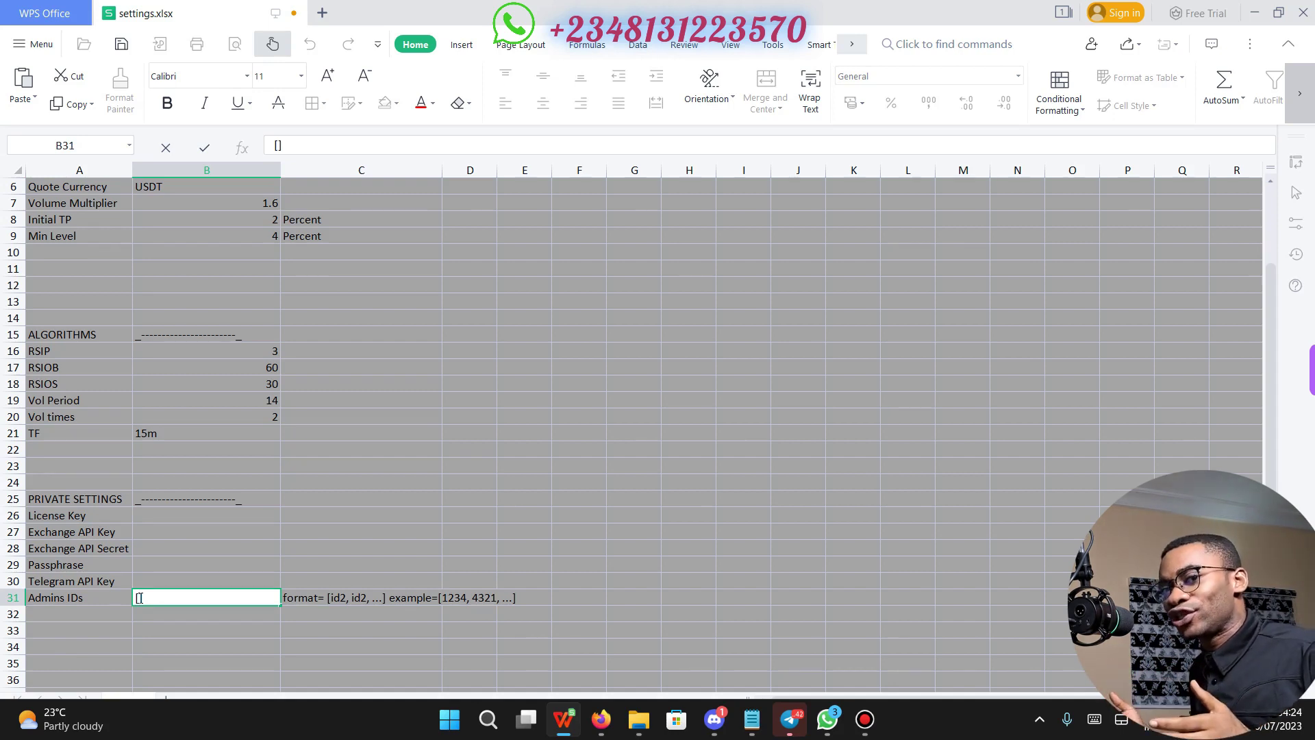
{"action": "type", "text": "123456"}
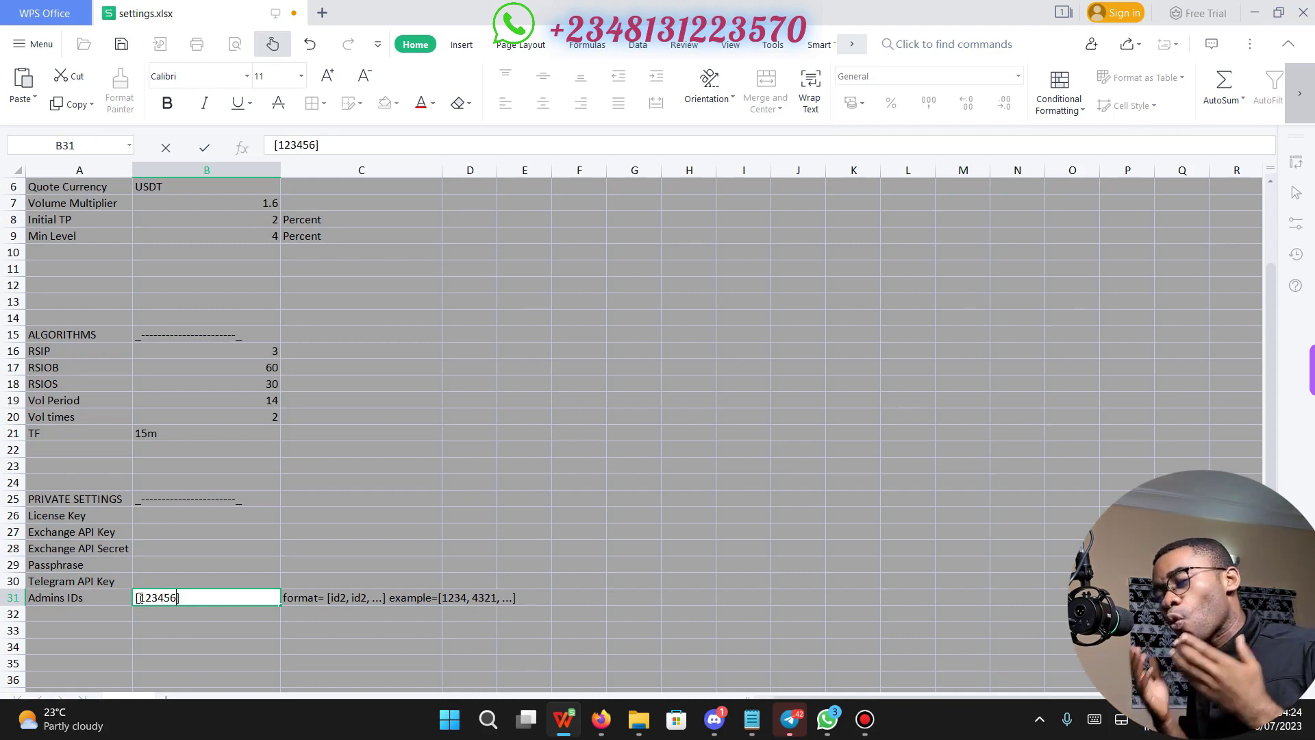
{"action": "type", "text": ",1234567"}
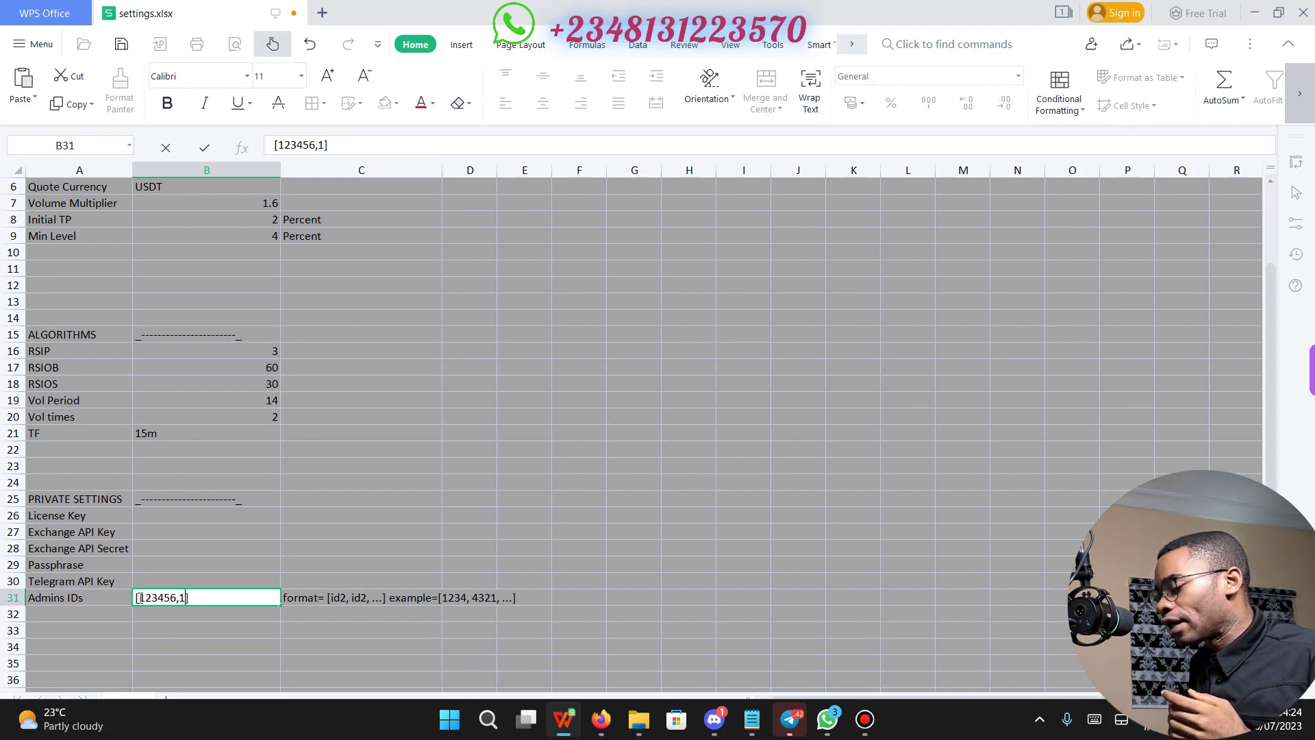
{"action": "type", "text": "8"}
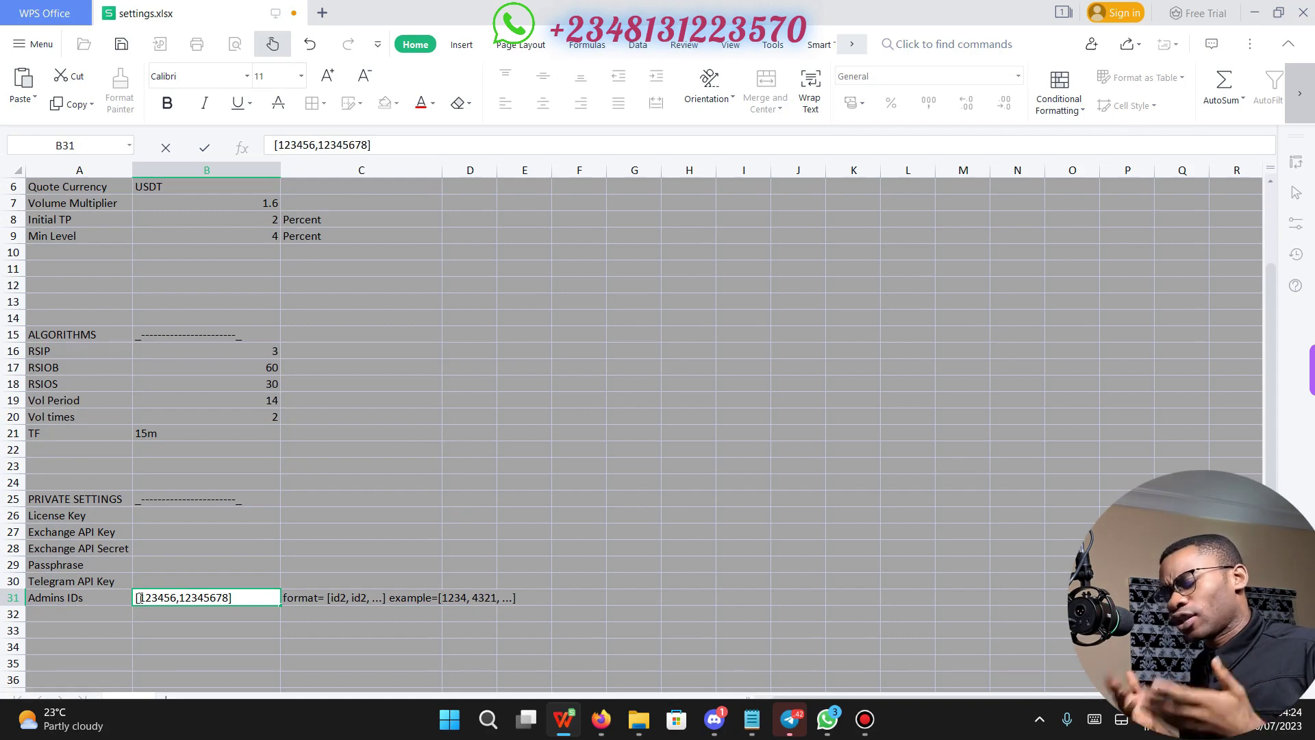
{"action": "type", "text": ",87654"}
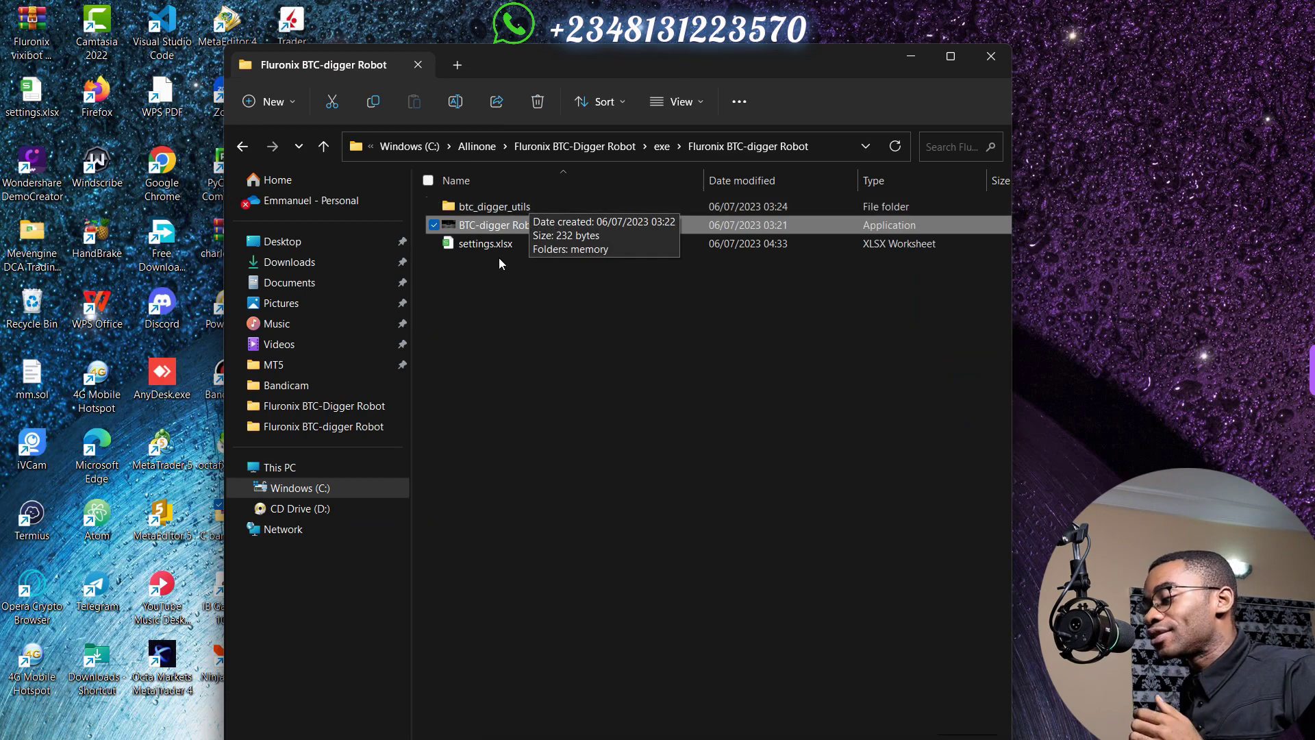
Run BTC-digger Robot.exe from the Fluronix BTC-digger Robot folder.
{"action": "mouse_move", "coordinate": [517, 246]}
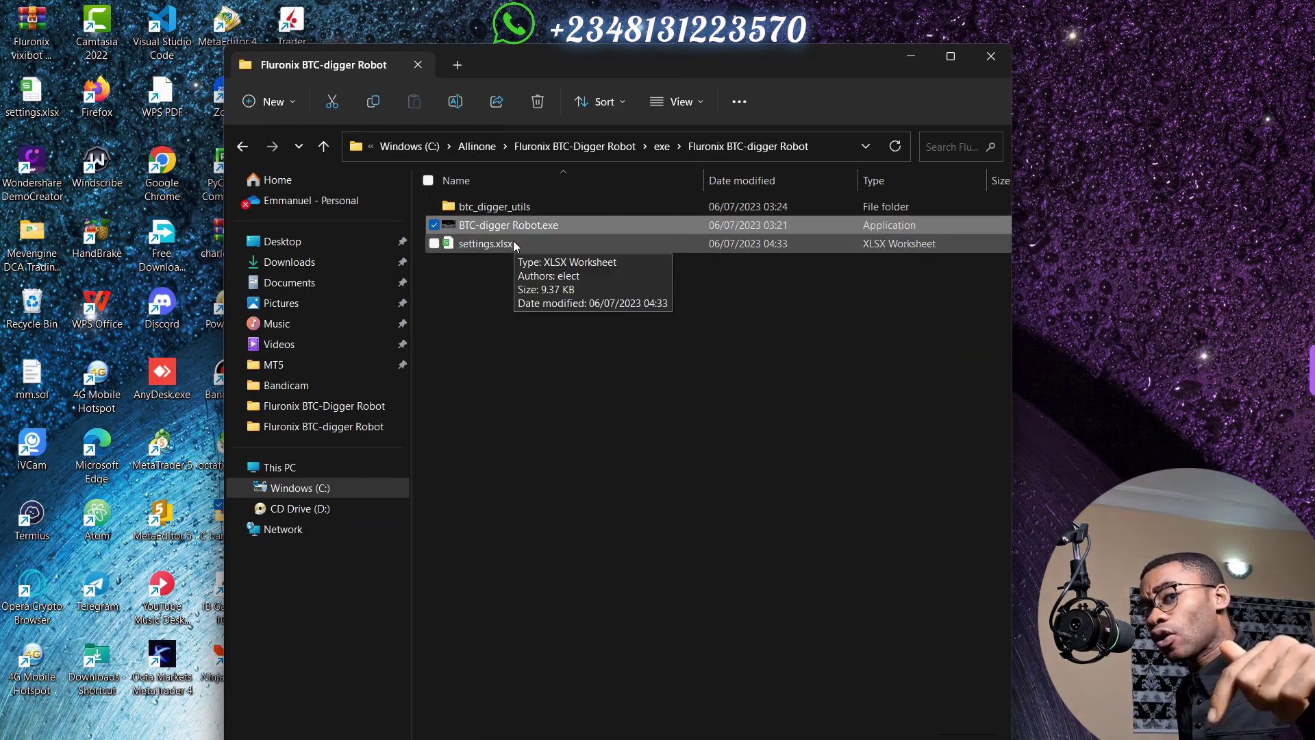
{"action": "double_click", "coordinate": [519, 225]}
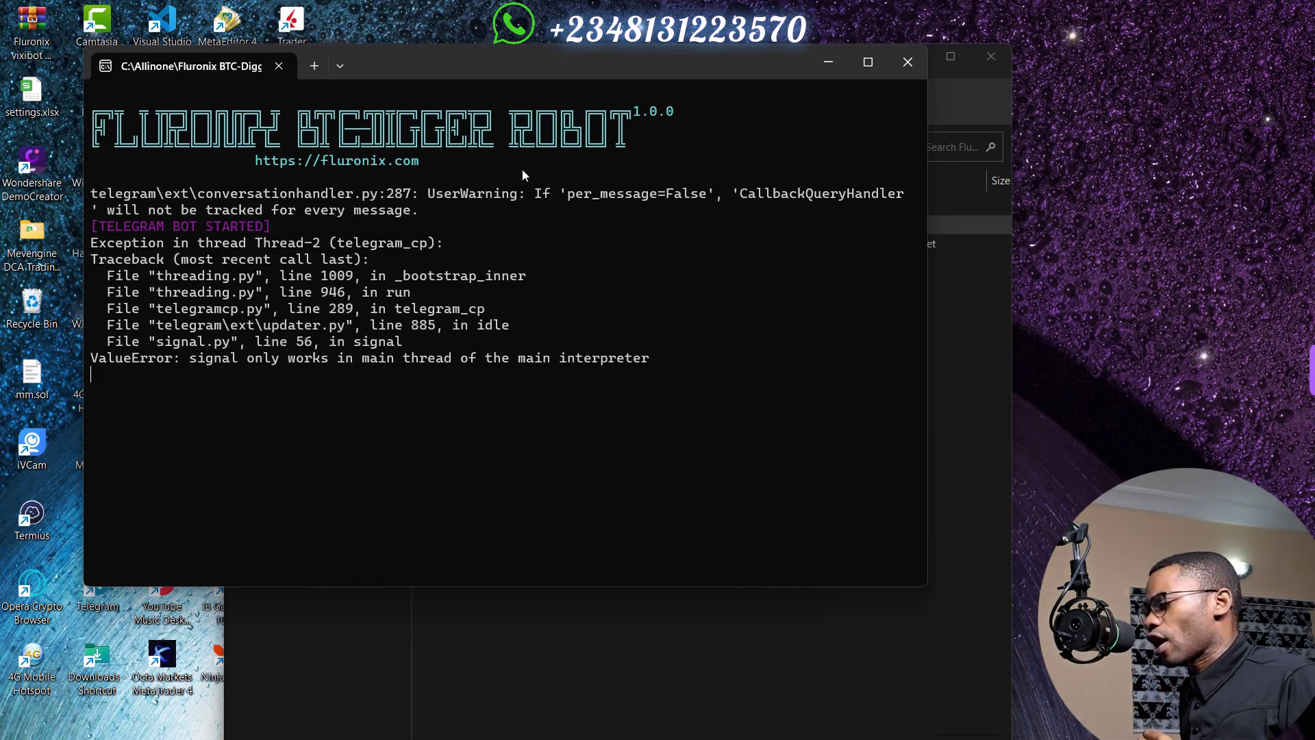
Move the robot console aside and centre the Telegram window over it.
{"action": "mouse_move", "coordinate": [427, 69]}
{"action": "left_mouse_down"}
{"action": "mouse_move", "coordinate": [490, 81]}
{"action": "mouse_move", "coordinate": [438, 74]}
{"action": "left_mouse_up"}
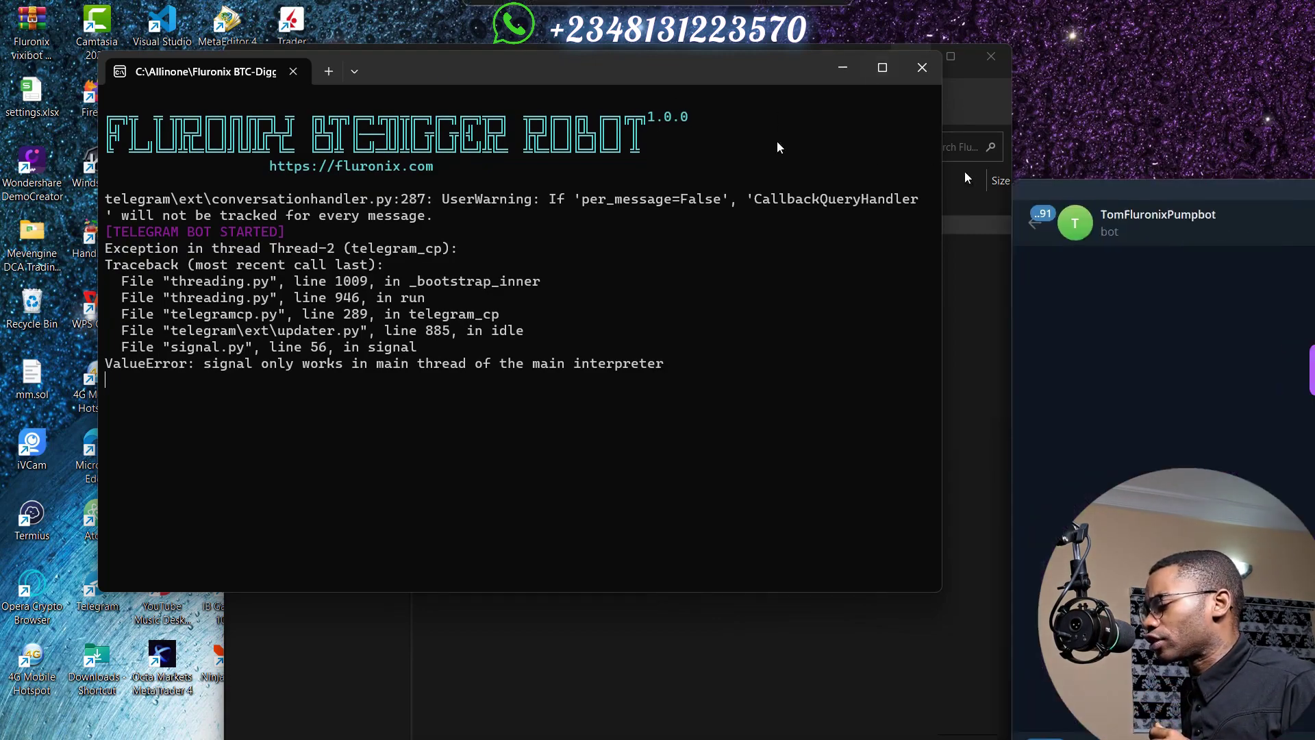
{"action": "left_click_drag", "start_coordinate": [1069, 192], "coordinate": [446, 27]}
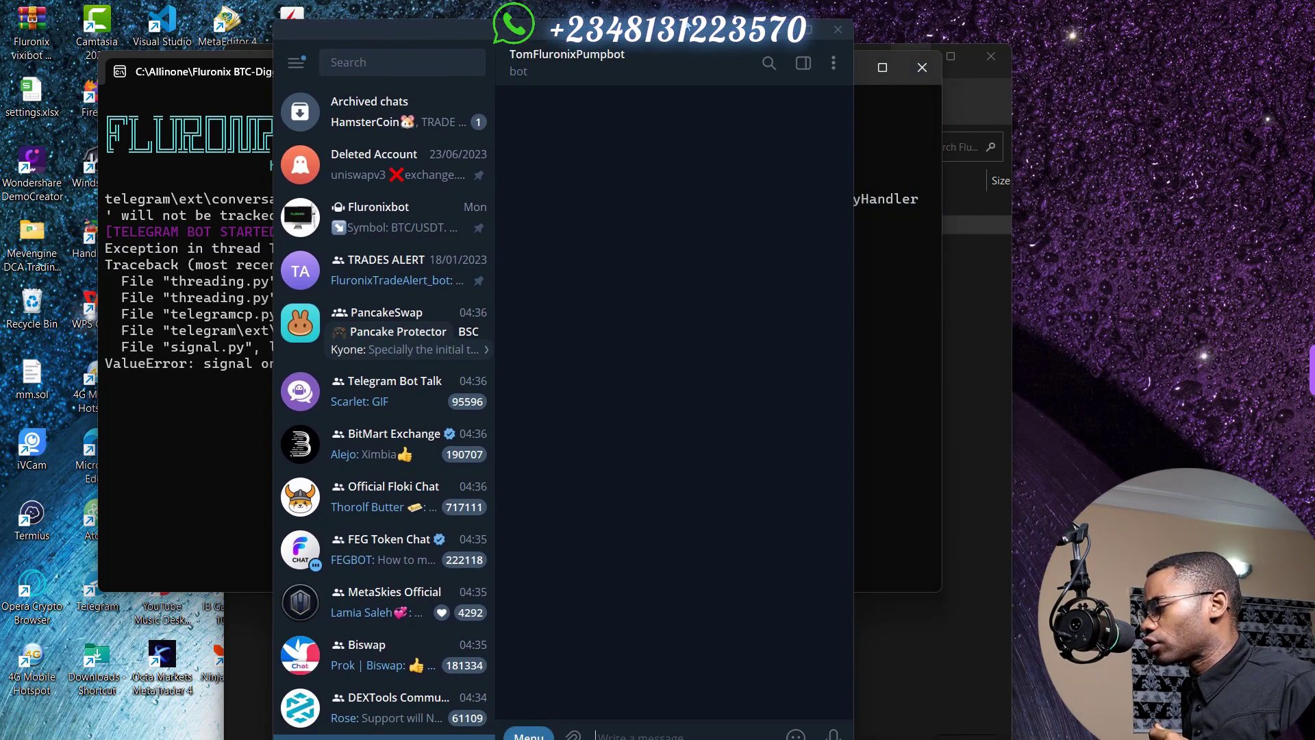
Send /start to the robot's bot to bring up its Fluronix dashboard.
{"action": "mouse_move", "coordinate": [683, 15]}
{"action": "left_mouse_down"}
{"action": "mouse_move", "coordinate": [696, 107]}
{"action": "mouse_move", "coordinate": [691, 38]}
{"action": "left_mouse_up"}
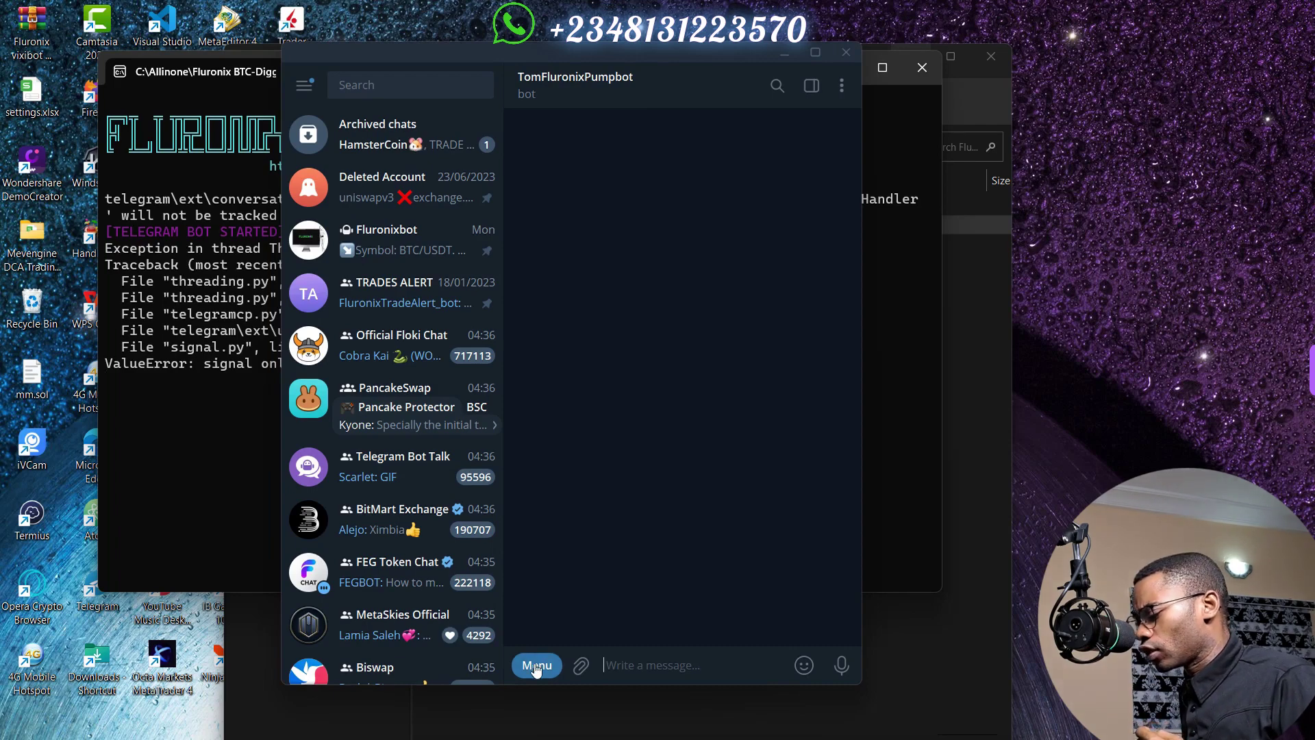
{"action": "left_click", "coordinate": [538, 662]}
{"action": "left_click", "coordinate": [557, 630]}
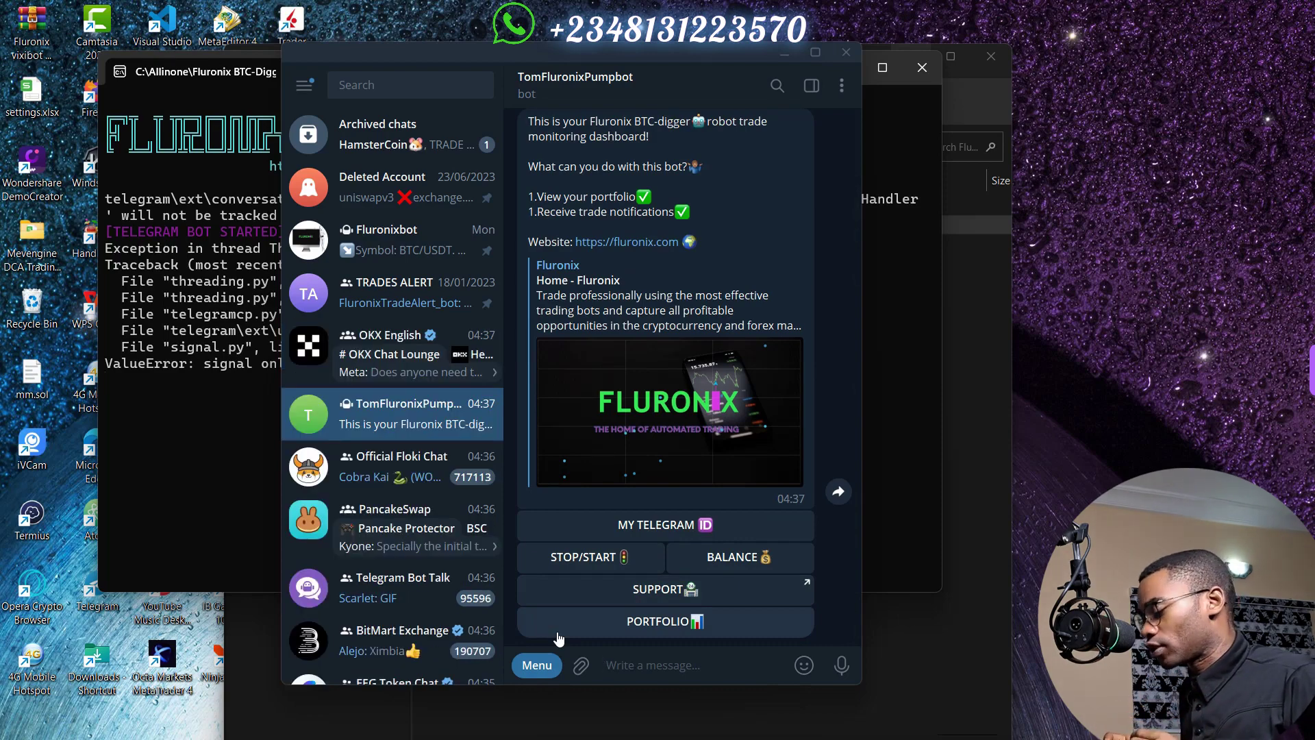
{"action": "type", "text": "/"}
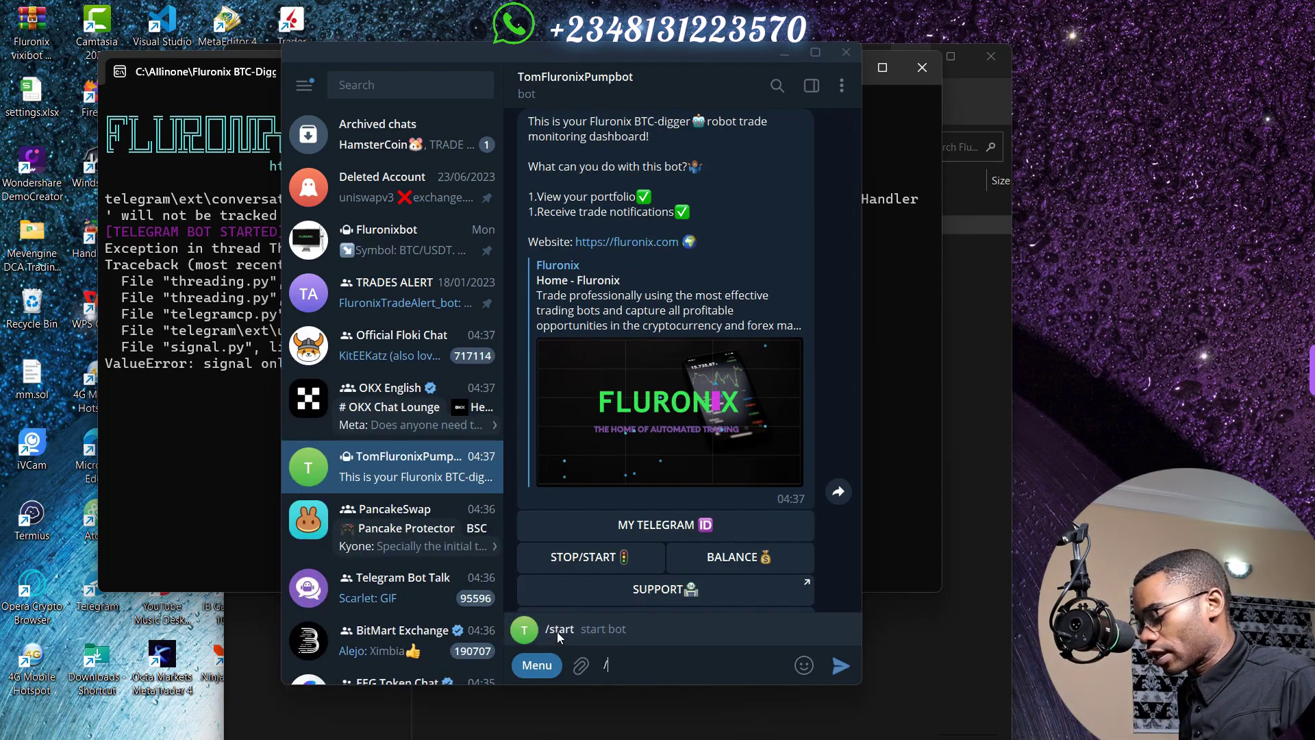
{"action": "type", "text": "start"}
{"action": "key", "text": "Return"}
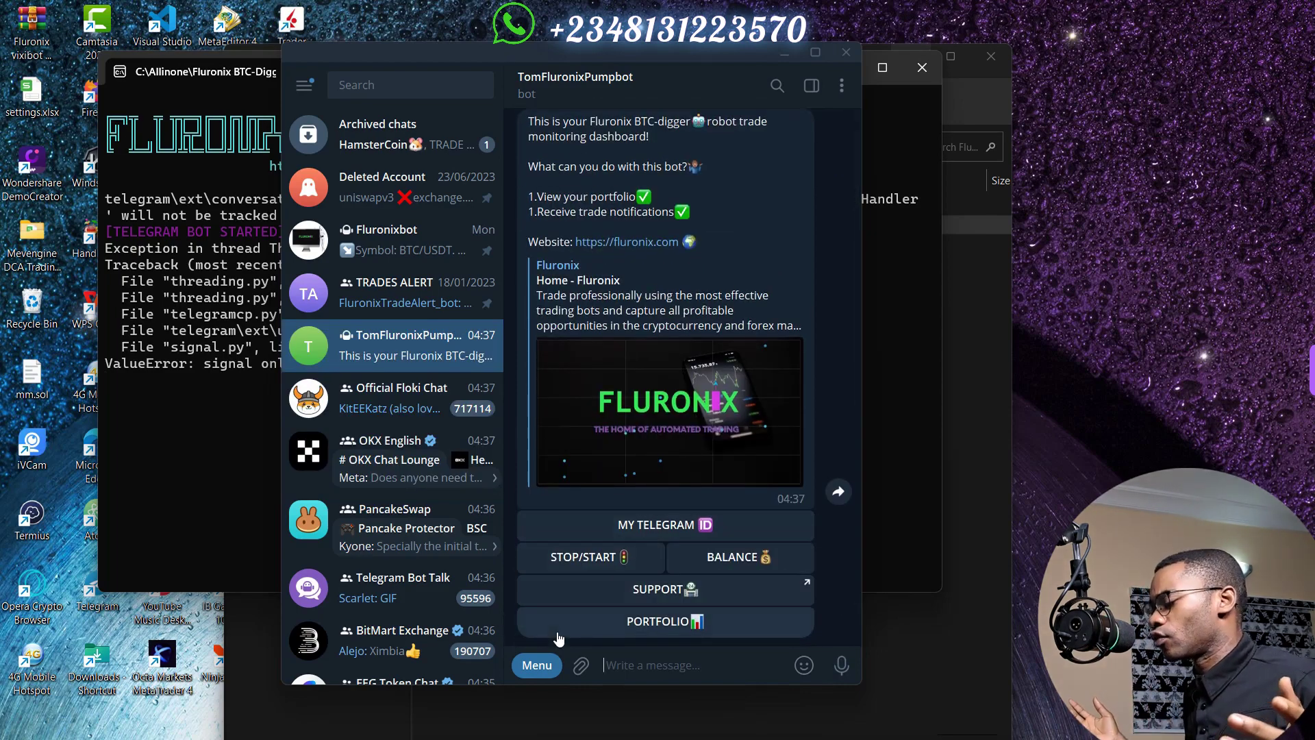
Request your Telegram ID with the dashboard's MY TELEGRAM ID button.
{"action": "double_click", "coordinate": [656, 527]}
{"action": "left_click", "coordinate": [656, 526]}
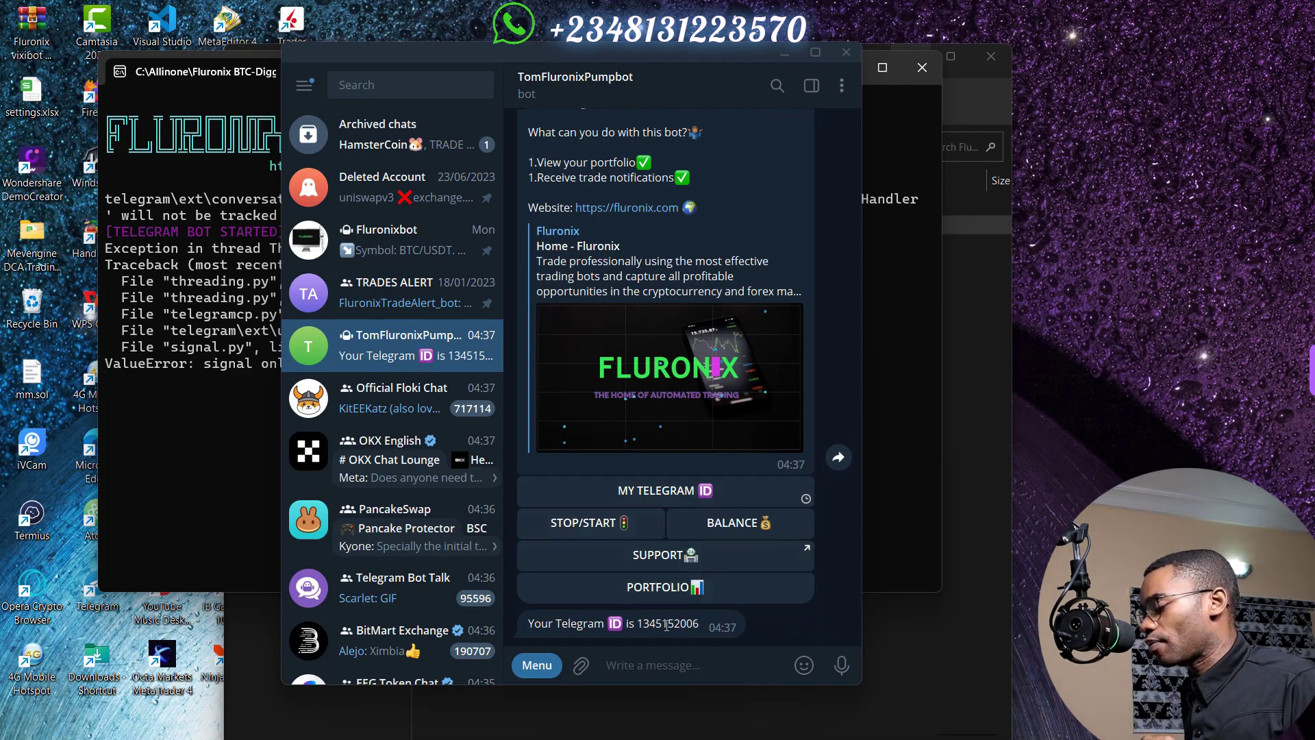
{"action": "double_click", "coordinate": [655, 528]}
{"action": "double_click", "coordinate": [571, 529]}
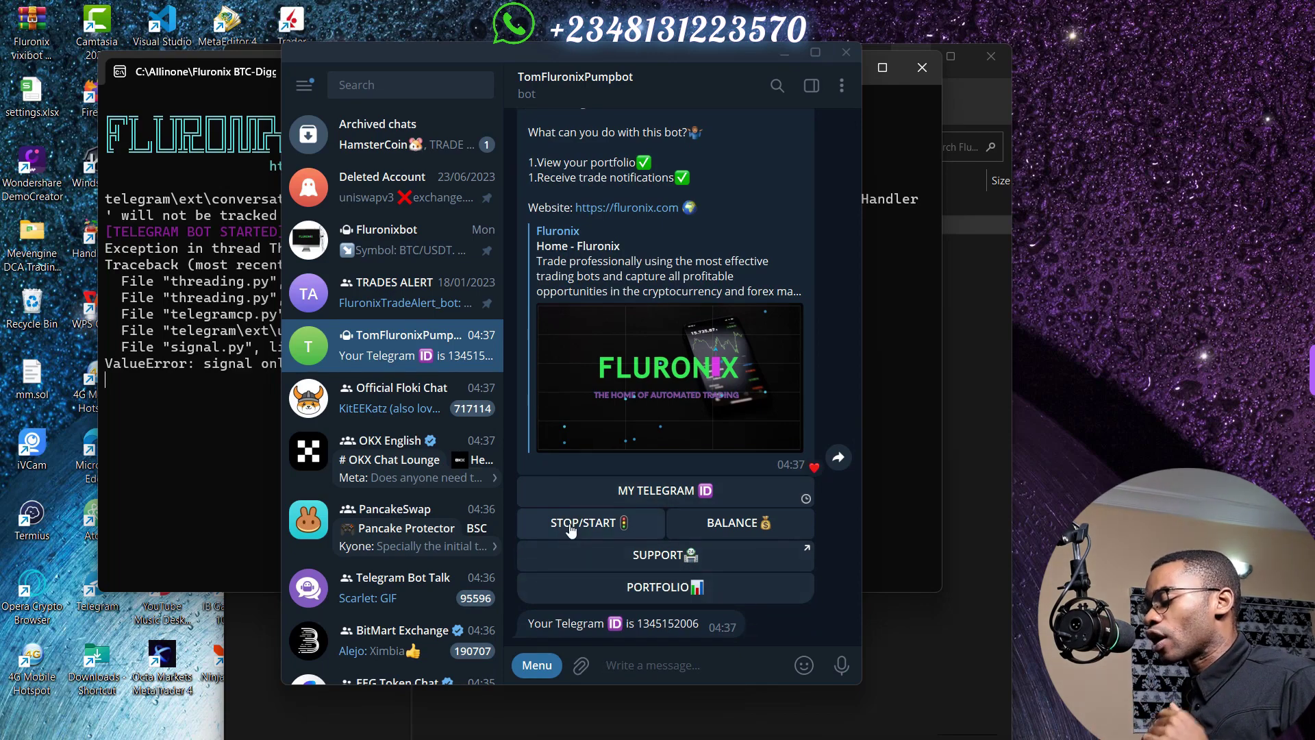